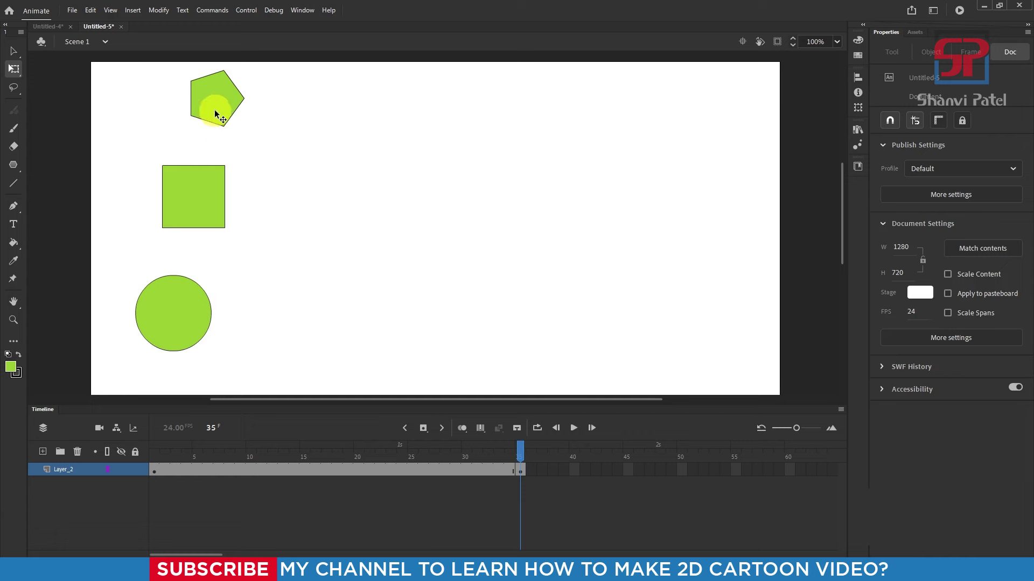
Move the pentagon, square and circle across to the right part of the stage at frame 35
{"action": "left_click_drag", "start_coordinate": [215, 114], "coordinate": [709, 126]}
{"action": "left_click_drag", "start_coordinate": [191, 209], "coordinate": [677, 202]}
{"action": "left_click_drag", "start_coordinate": [189, 322], "coordinate": [585, 311]}
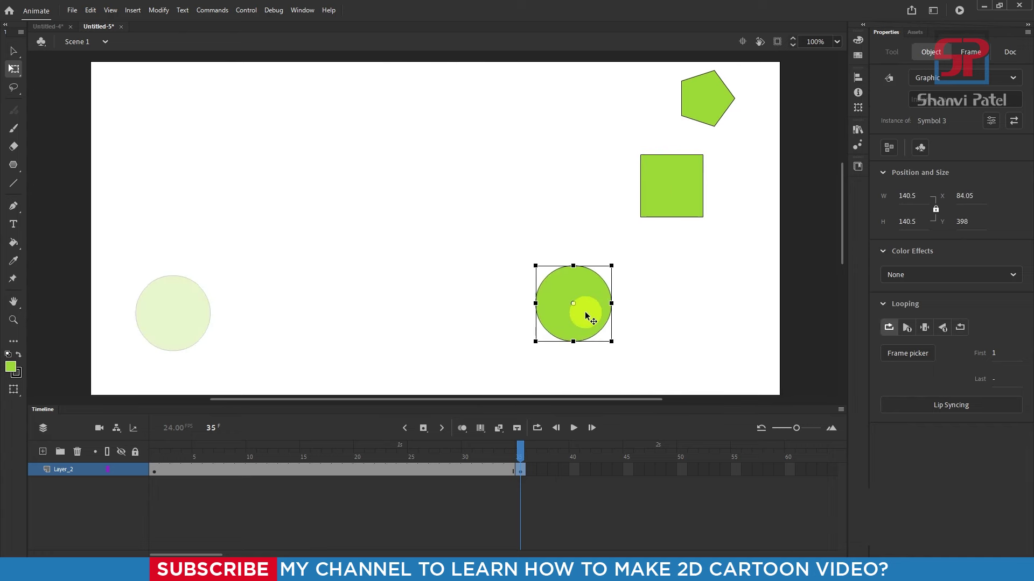
Create a classic tween between the keyframes at frames 1 and 35 and preview the motion
{"action": "right_click", "coordinate": [411, 472]}
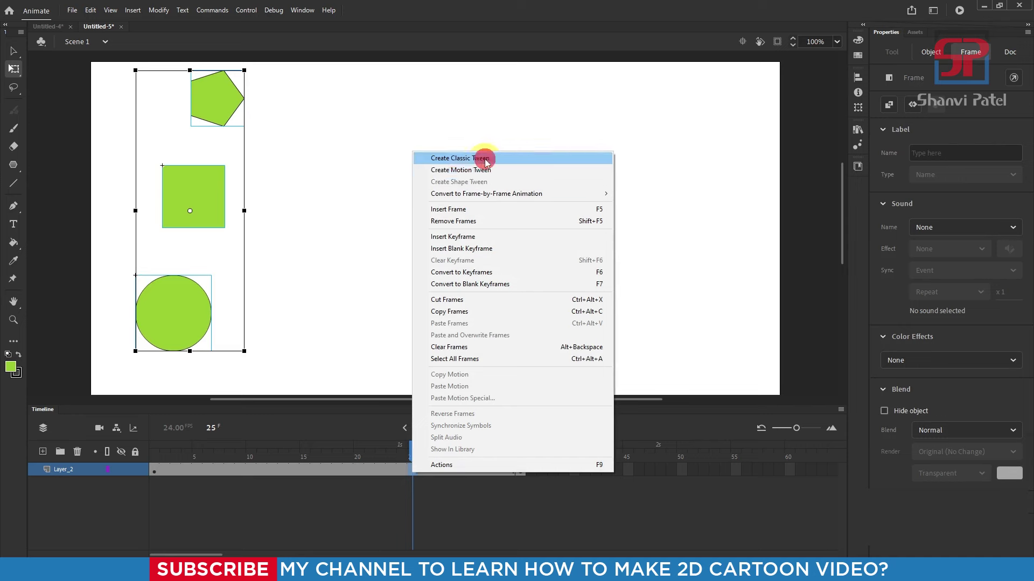
{"action": "left_click", "coordinate": [485, 159]}
{"action": "left_click", "coordinate": [578, 319]}
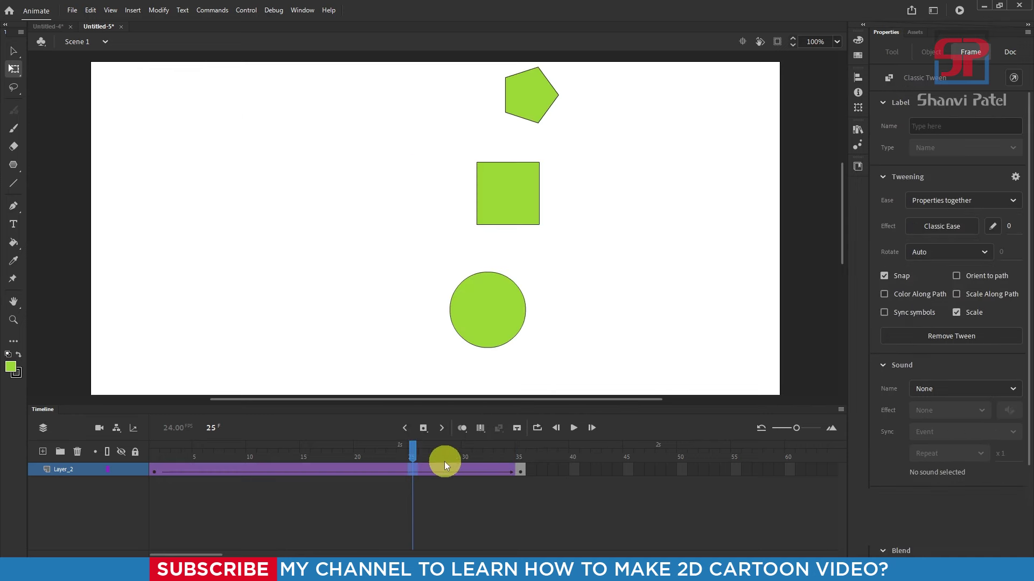
{"action": "left_click_drag", "start_coordinate": [444, 461], "coordinate": [219, 457]}
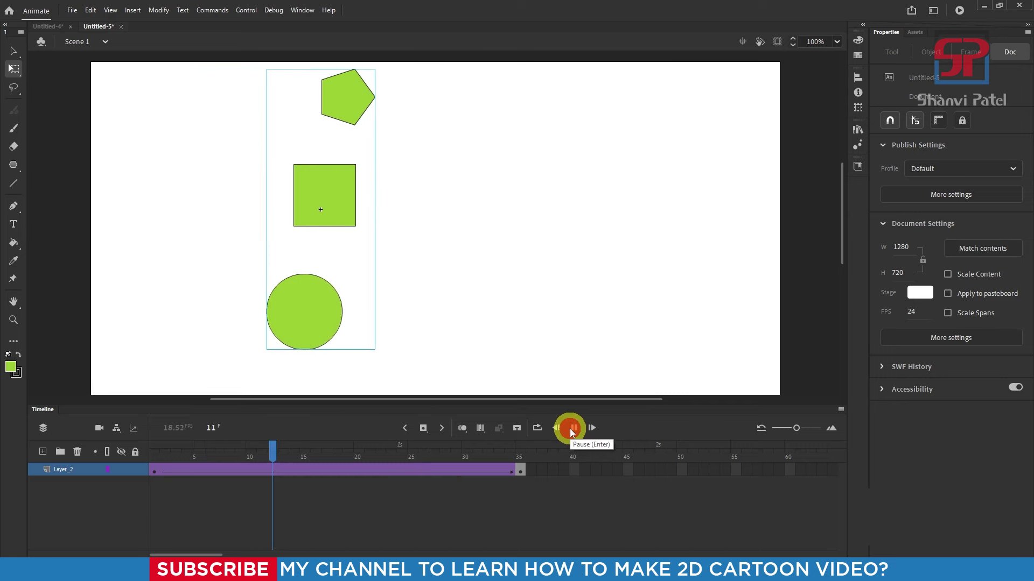
Check how the three shapes are grouped in the tweened symbol at frame 35
{"action": "left_click", "coordinate": [440, 278]}
{"action": "left_click", "coordinate": [583, 304]}
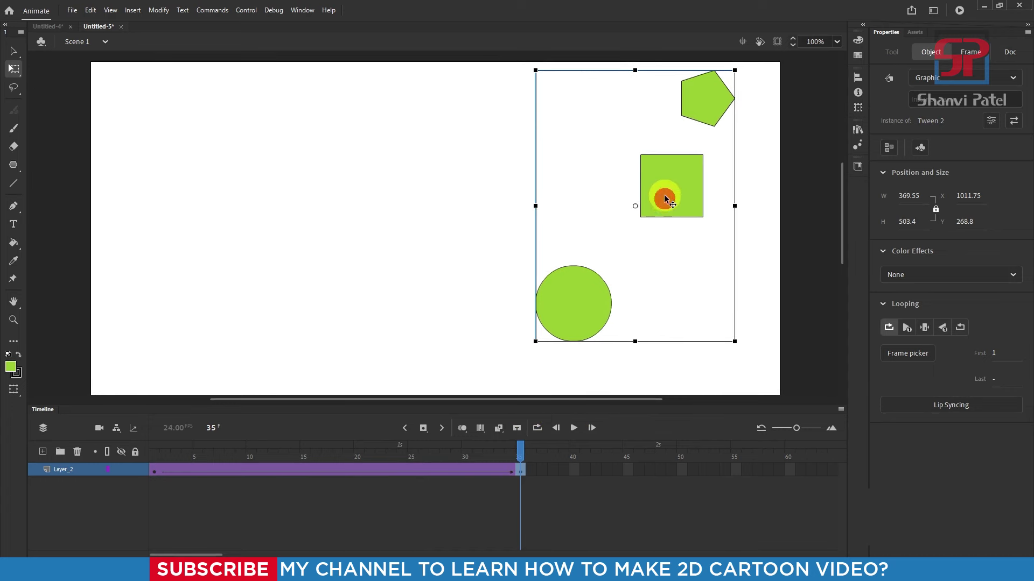
{"action": "mouse_move", "coordinate": [518, 463]}
{"action": "left_mouse_down"}
{"action": "mouse_move", "coordinate": [422, 458]}
{"action": "mouse_move", "coordinate": [520, 461]}
{"action": "left_mouse_up"}
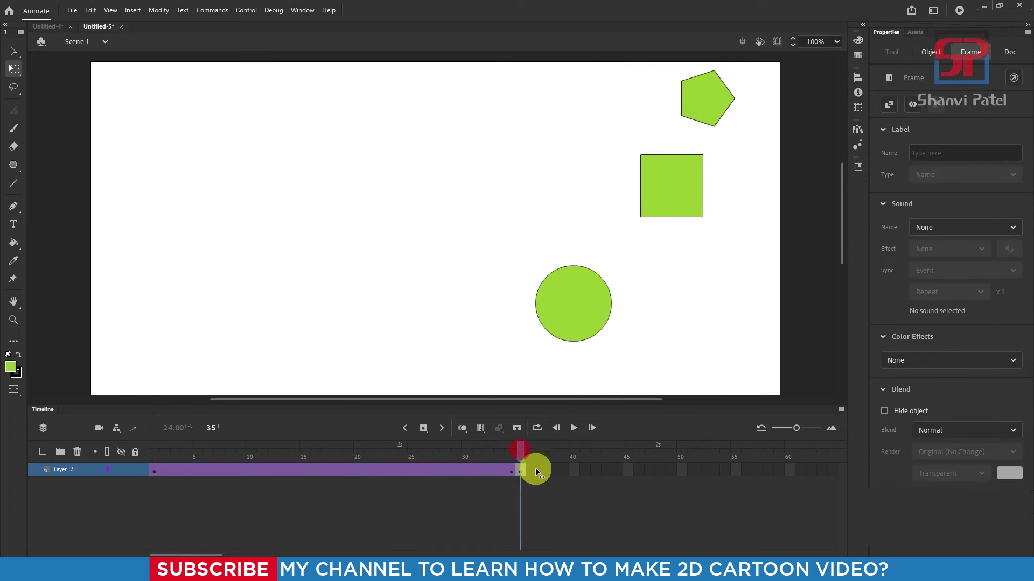
{"action": "left_click", "coordinate": [593, 278]}
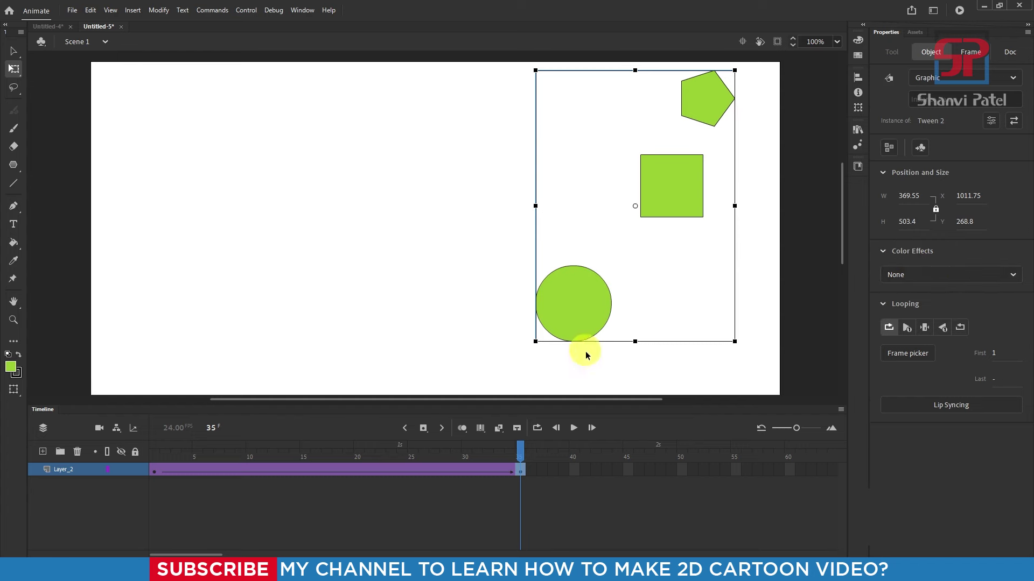
Apply a custom S-shaped ease curve to the classic tween at frame 1, with a gradual start and a gradual end
{"action": "left_click_drag", "start_coordinate": [515, 459], "coordinate": [115, 457]}
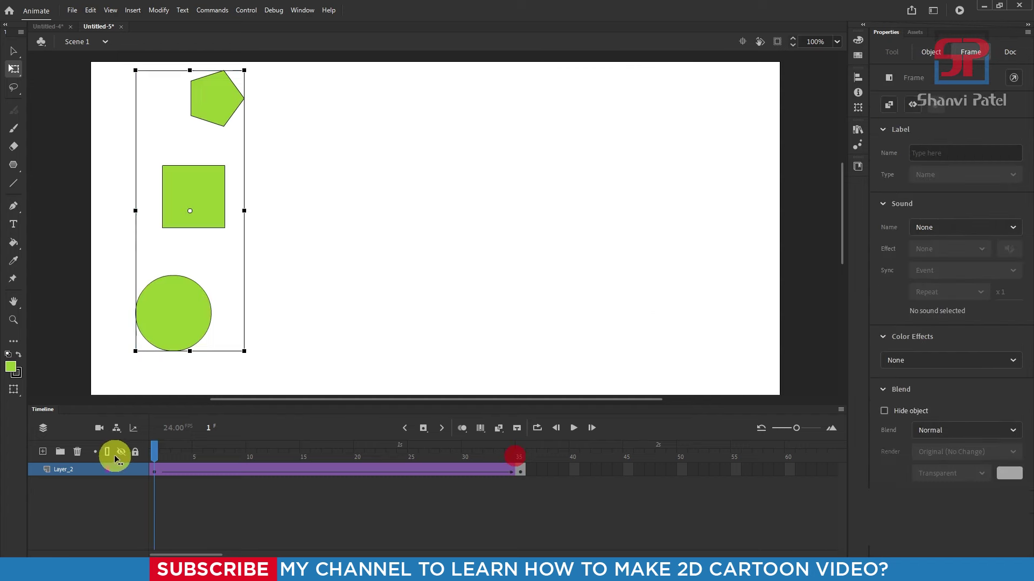
{"action": "left_click", "coordinate": [160, 477]}
{"action": "left_click", "coordinate": [154, 469]}
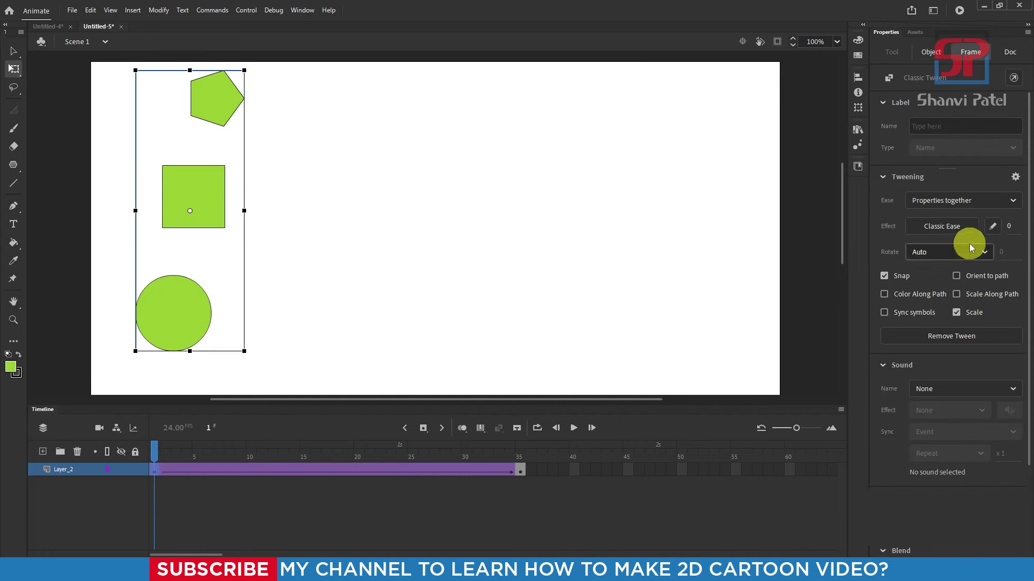
{"action": "left_click", "coordinate": [992, 227]}
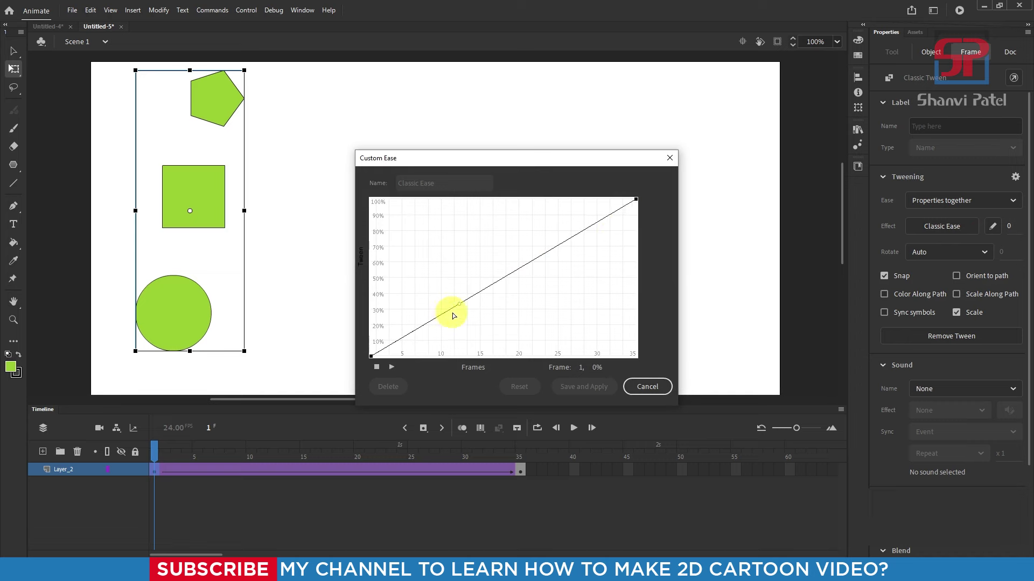
{"action": "left_click_drag", "start_coordinate": [460, 307], "coordinate": [494, 353]}
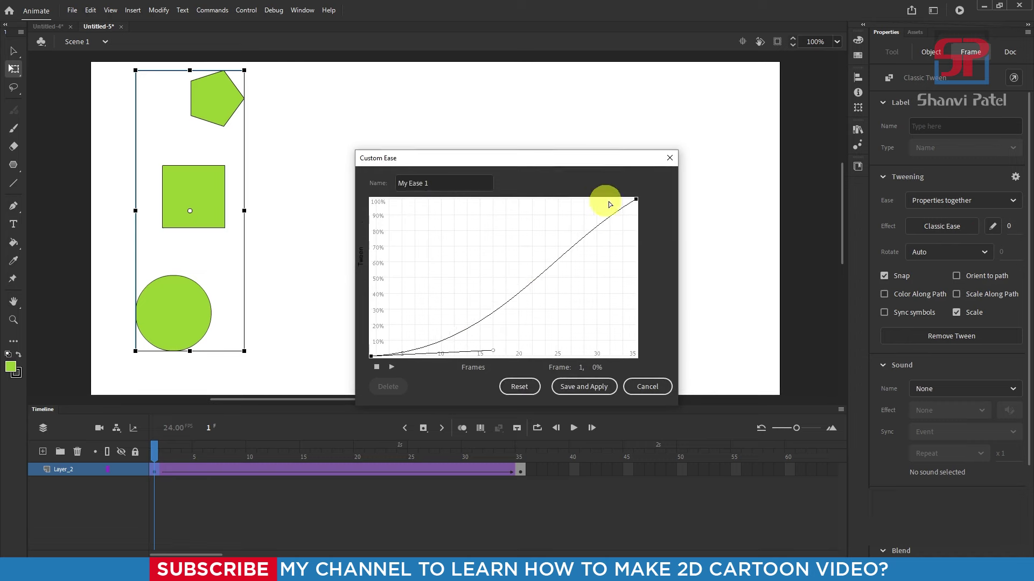
{"action": "left_click", "coordinate": [636, 200]}
{"action": "left_click_drag", "start_coordinate": [545, 253], "coordinate": [502, 204]}
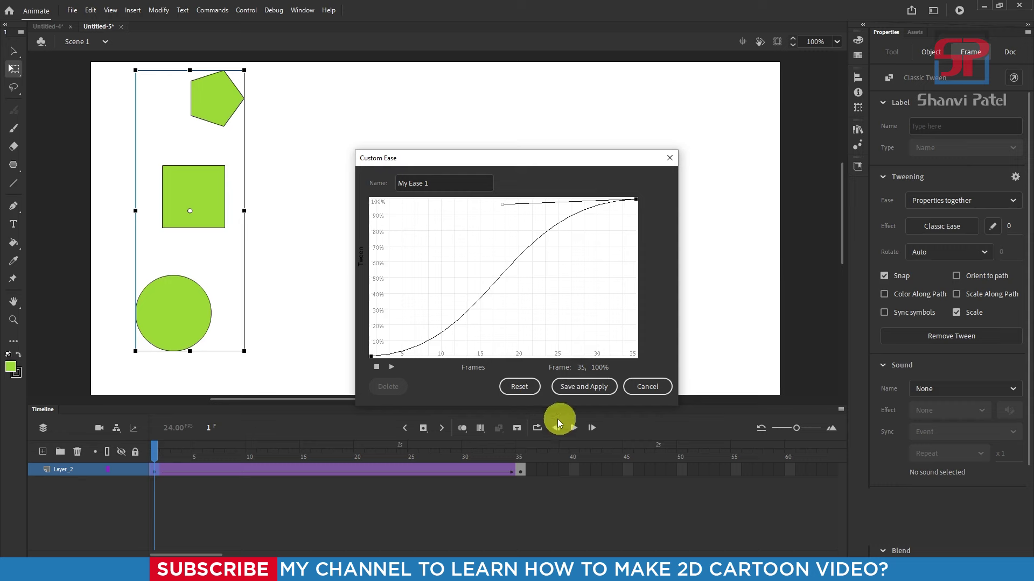
{"action": "left_click", "coordinate": [587, 388]}
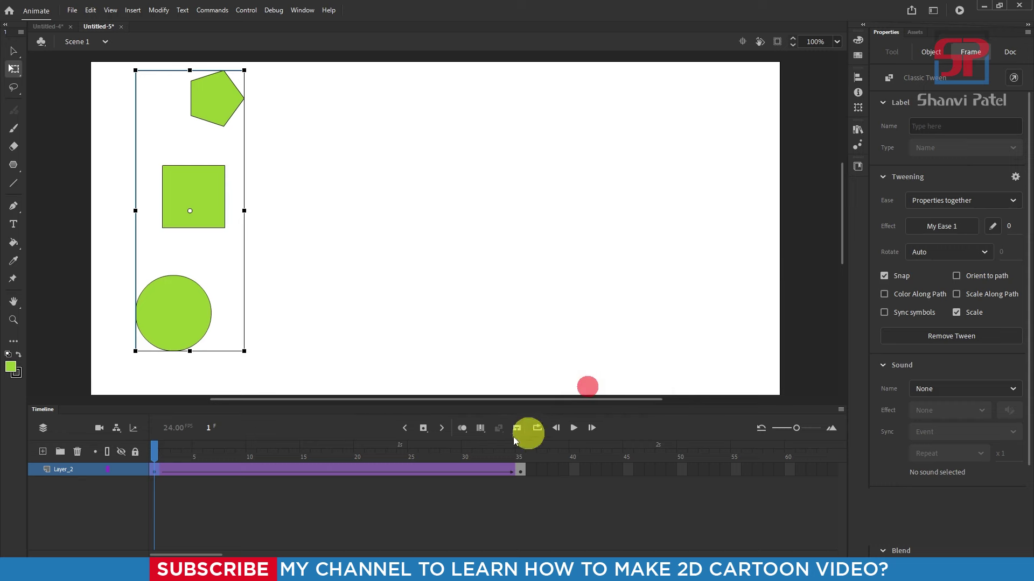
Play the eased animation of the three shapes to check the motion
{"action": "left_click", "coordinate": [573, 428]}
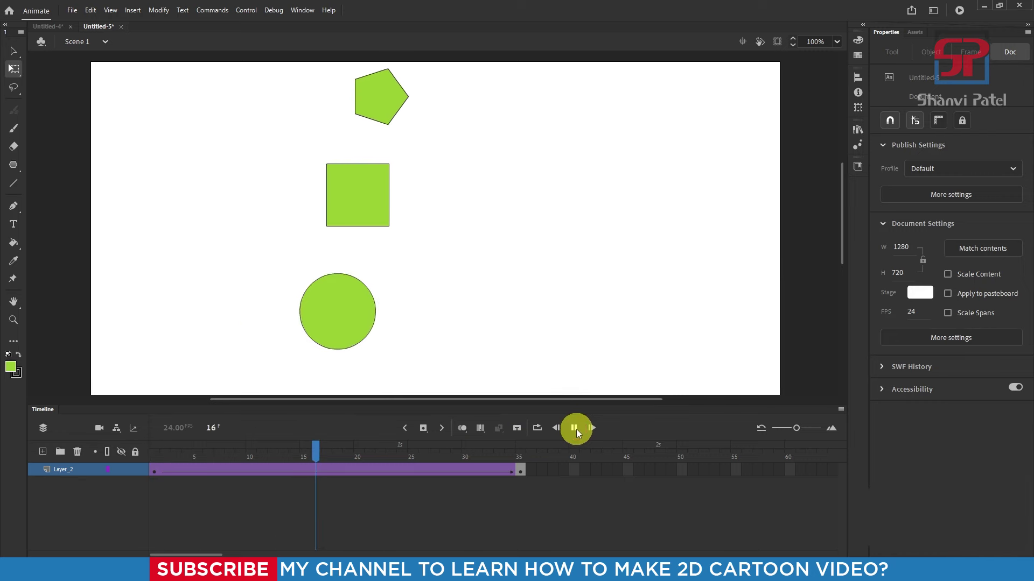
{"action": "left_click", "coordinate": [574, 428]}
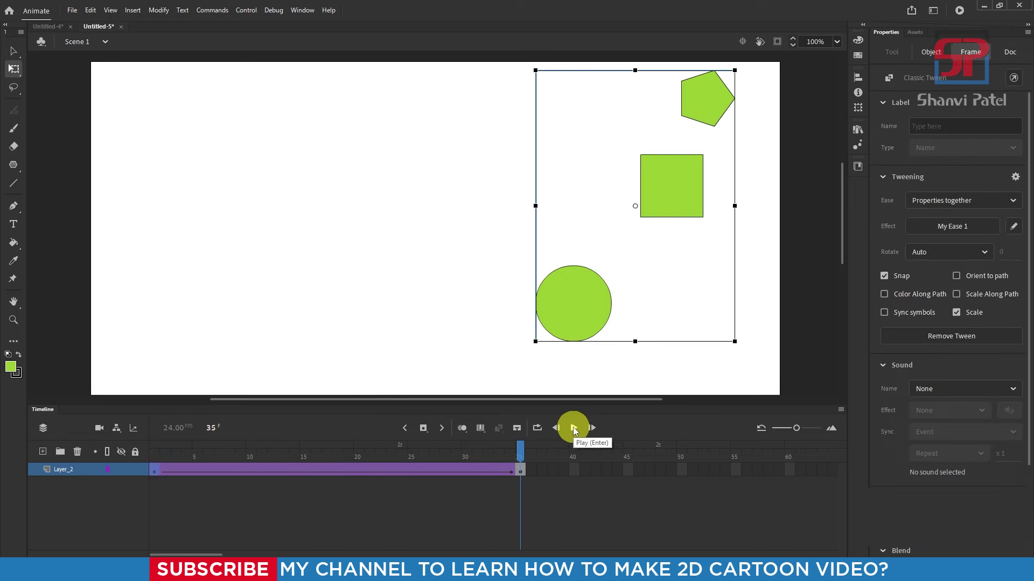
{"action": "left_click", "coordinate": [574, 428]}
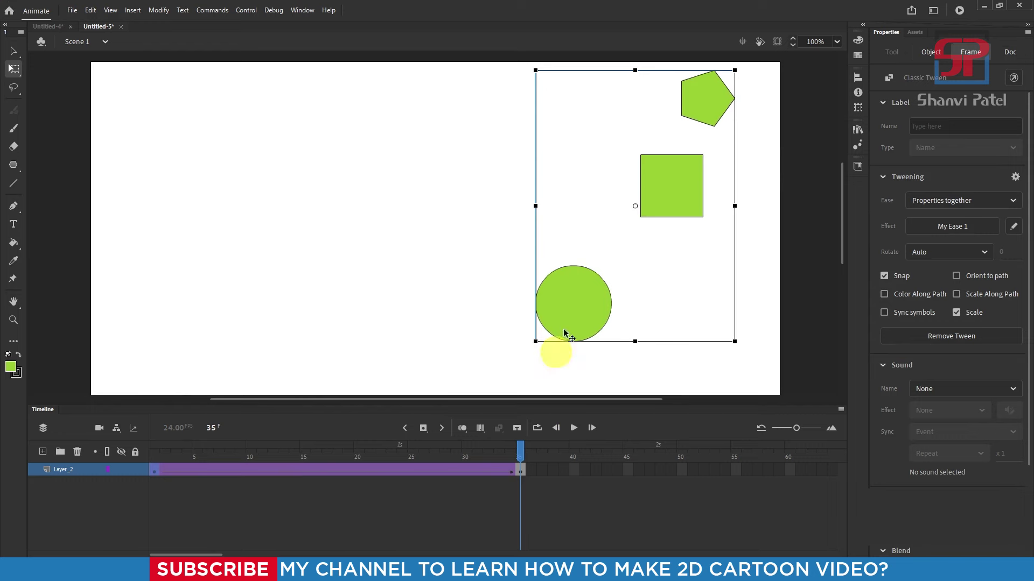
Delete the pentagon and square inside the tween symbol at frame 35, keeping only the circle, and return to the scene
{"action": "double_click", "coordinate": [684, 183]}
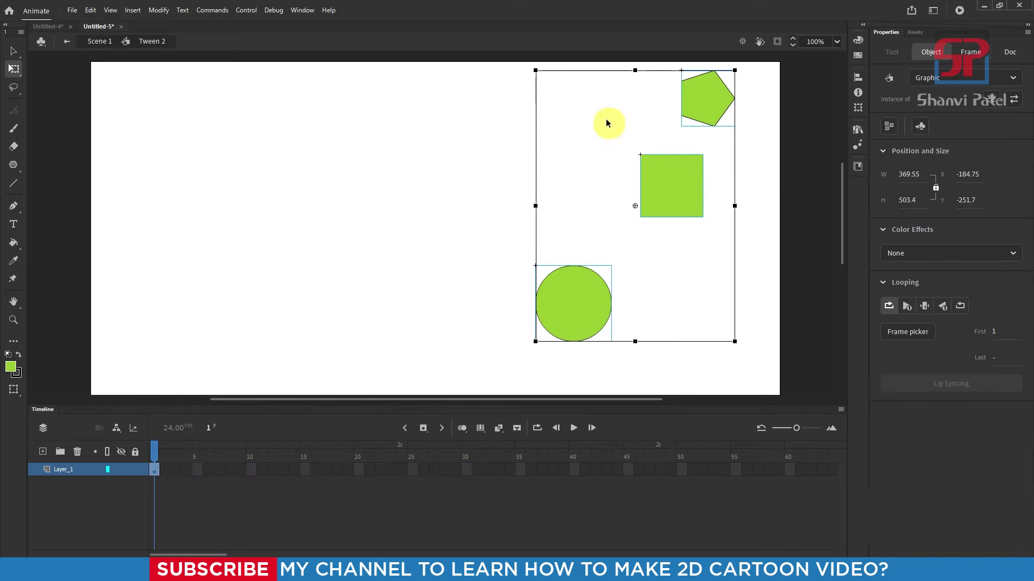
{"action": "left_click_drag", "start_coordinate": [587, 79], "coordinate": [728, 218]}
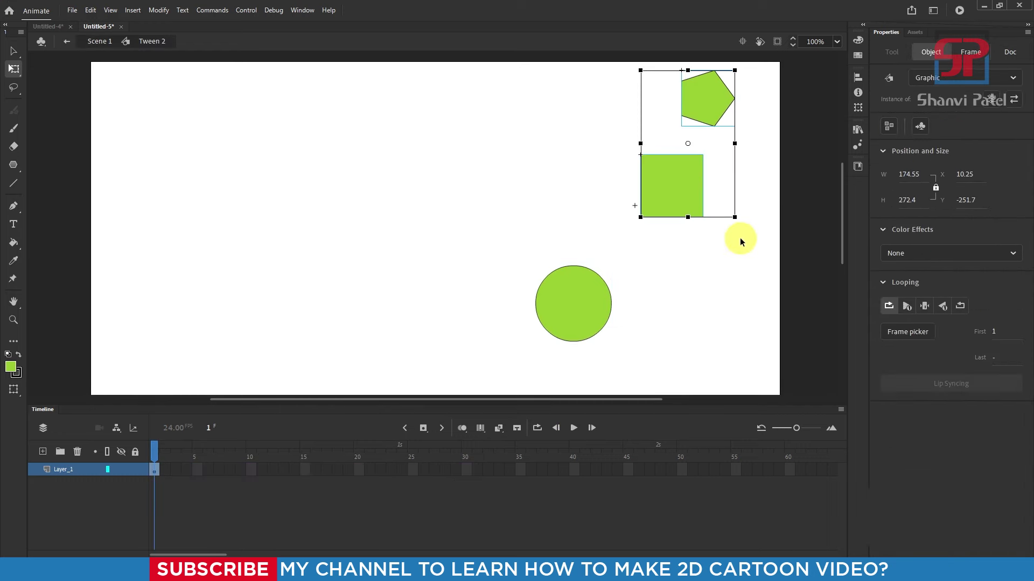
{"action": "key", "text": "Delete"}
{"action": "double_click", "coordinate": [418, 203]}
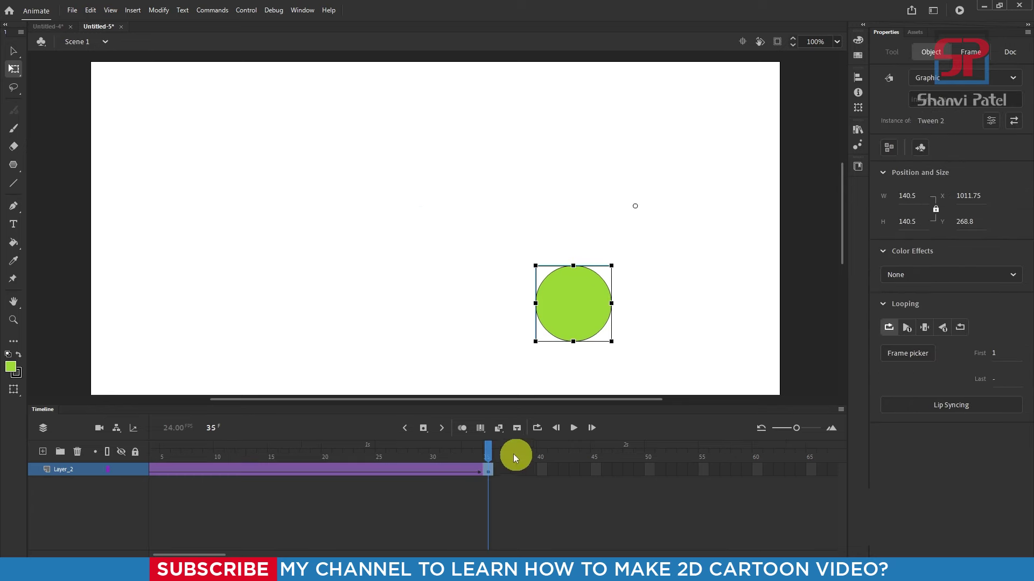
Delete the pentagon and square inside the tween symbol at frame 1 and return to the scene
{"action": "left_click_drag", "start_coordinate": [490, 452], "coordinate": [92, 459]}
{"action": "left_click", "coordinate": [225, 262]}
{"action": "double_click", "coordinate": [201, 195]}
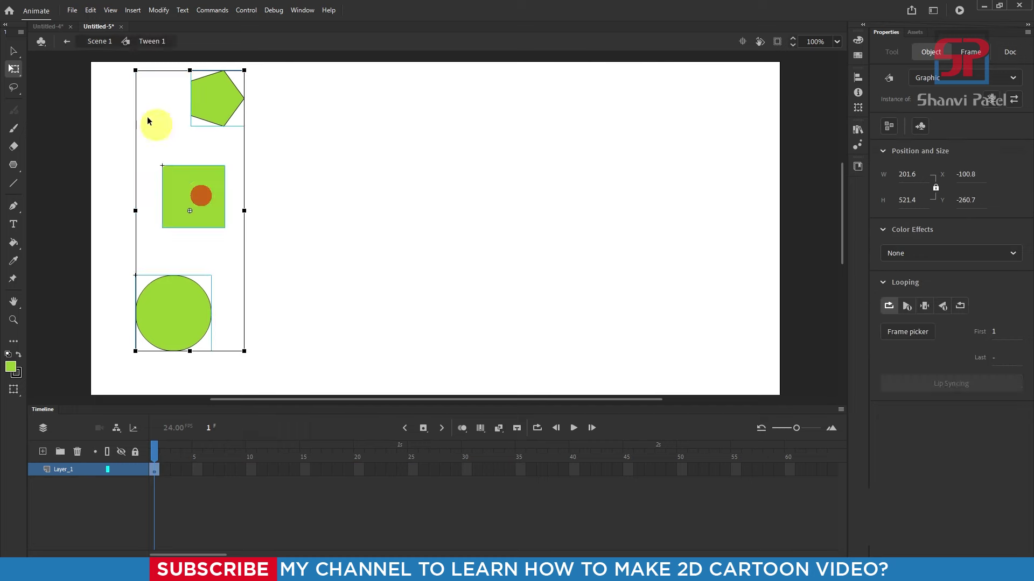
{"action": "left_click_drag", "start_coordinate": [104, 65], "coordinate": [279, 233]}
{"action": "key", "text": "Delete"}
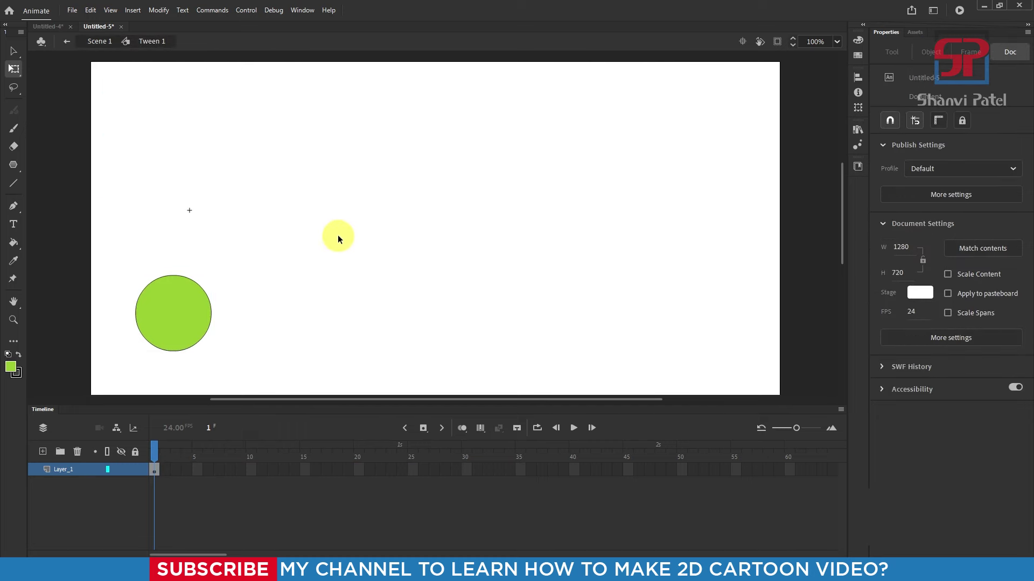
{"action": "double_click", "coordinate": [338, 234]}
Play the circle-only animation to check its motion
{"action": "mouse_move", "coordinate": [172, 460]}
{"action": "left_mouse_down"}
{"action": "mouse_move", "coordinate": [487, 445]}
{"action": "mouse_move", "coordinate": [186, 450]}
{"action": "left_mouse_up"}
{"action": "left_click", "coordinate": [576, 433]}
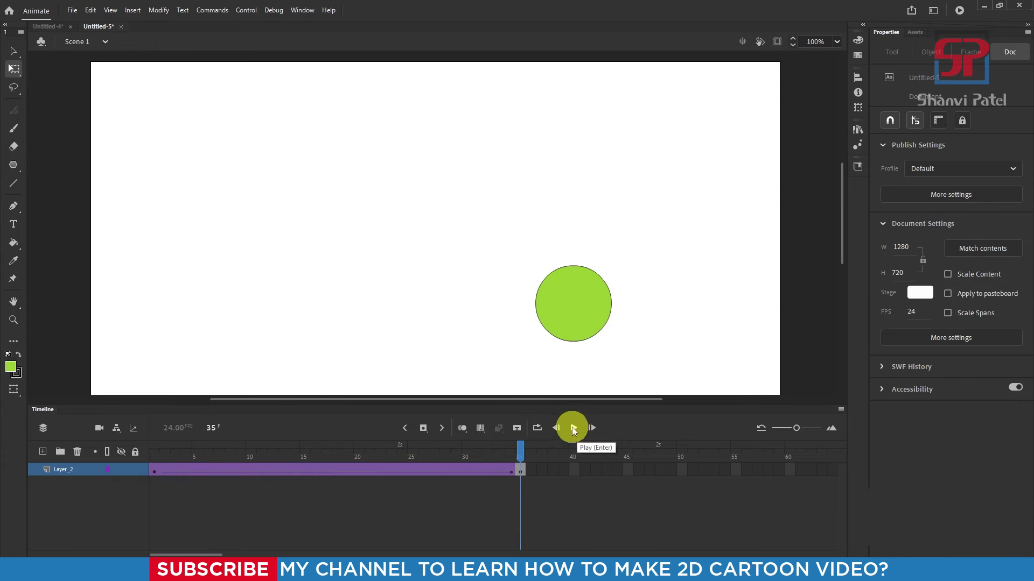
{"action": "left_click", "coordinate": [575, 430]}
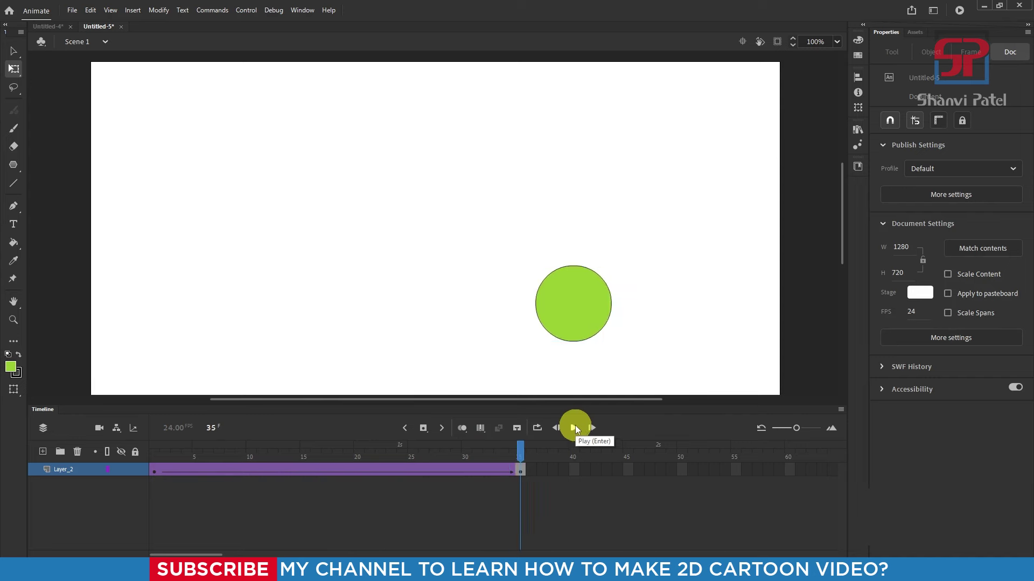
Add a new layer inside the tween symbol at frame 35 and draw three ovals of different sizes above the circle
{"action": "double_click", "coordinate": [584, 306]}
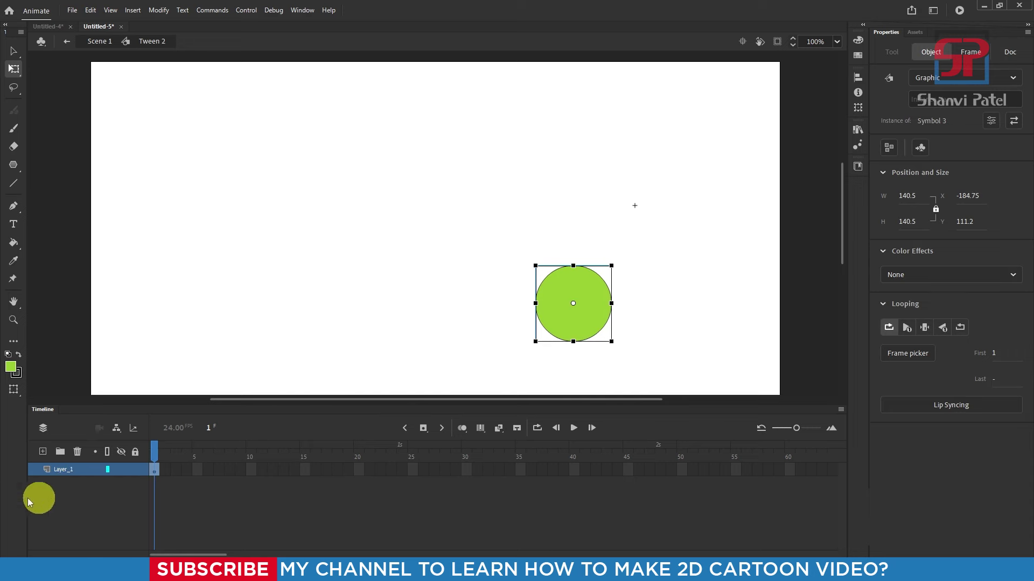
{"action": "left_click", "coordinate": [43, 452]}
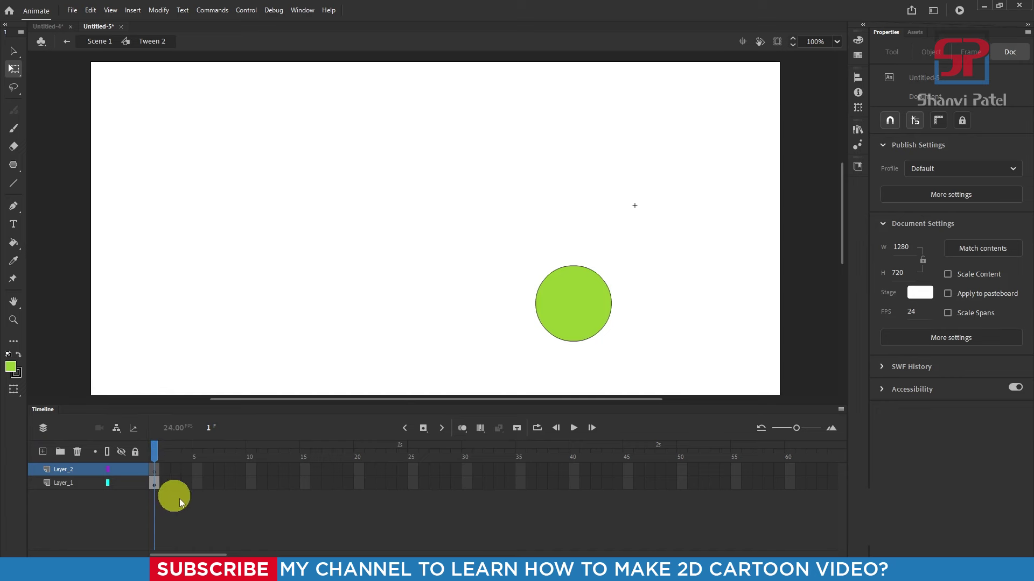
{"action": "left_click", "coordinate": [18, 172]}
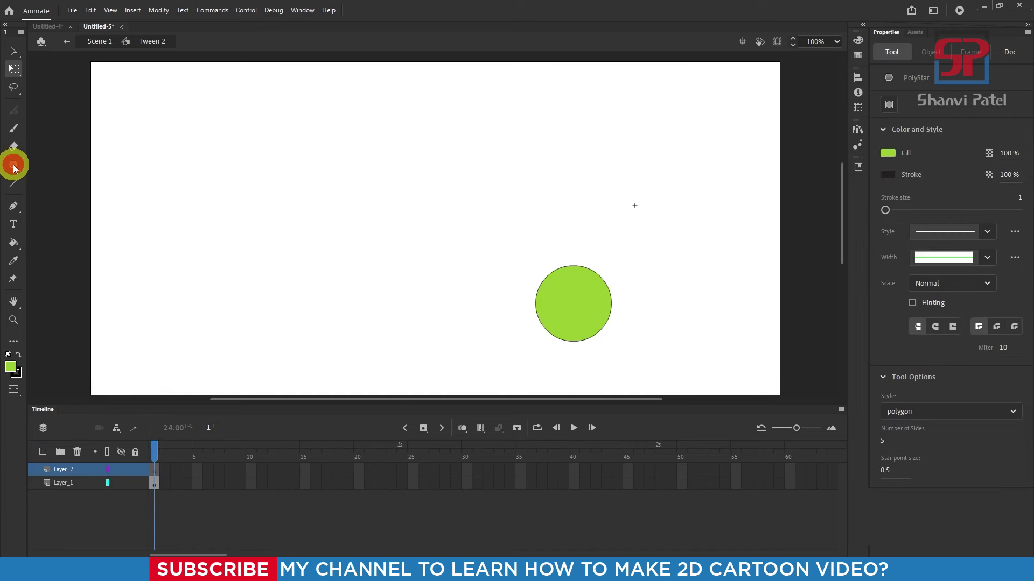
{"action": "left_click", "coordinate": [70, 202]}
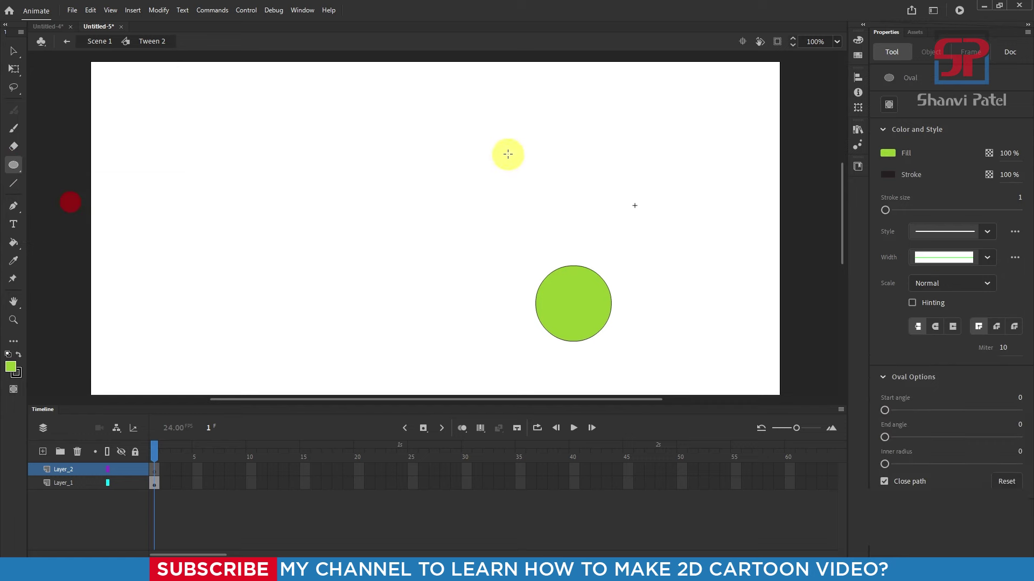
{"action": "left_click_drag", "start_coordinate": [536, 183], "coordinate": [542, 187]}
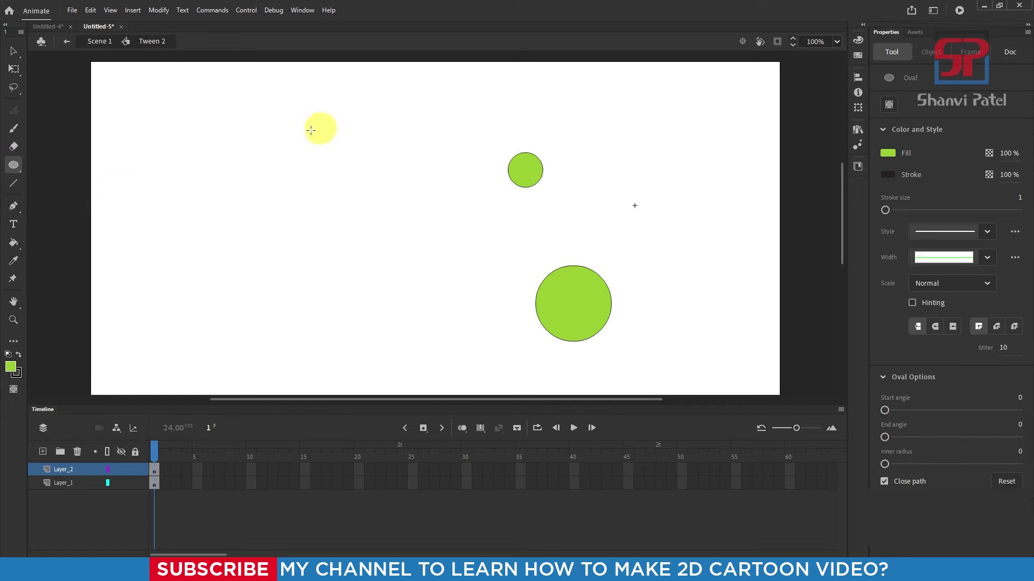
{"action": "left_click_drag", "start_coordinate": [305, 140], "coordinate": [357, 185]}
{"action": "left_click_drag", "start_coordinate": [685, 101], "coordinate": [736, 153]}
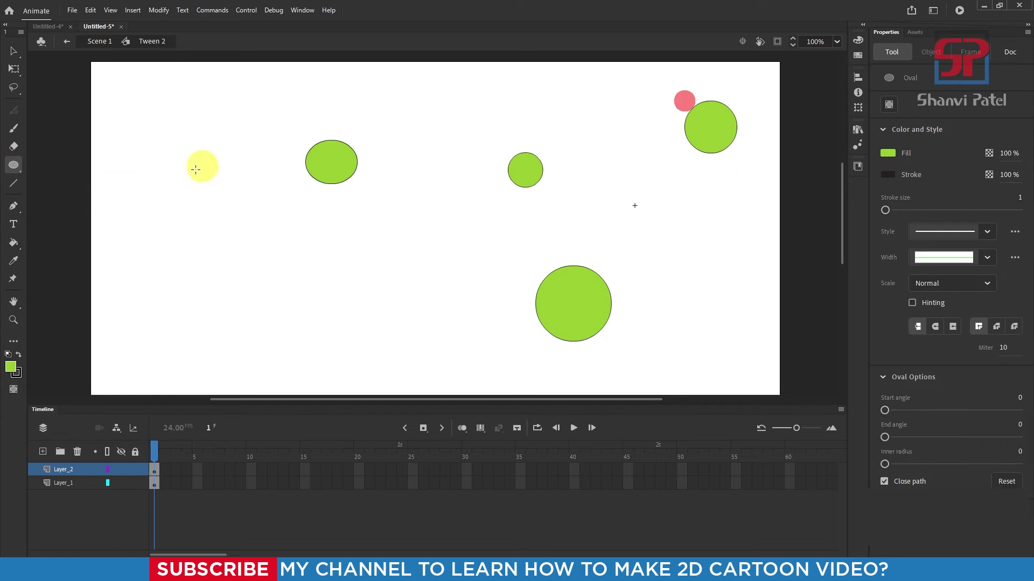
Draw three five-sided polygons of different sizes around the circle with the PolyStar tool
{"action": "left_click", "coordinate": [14, 166]}
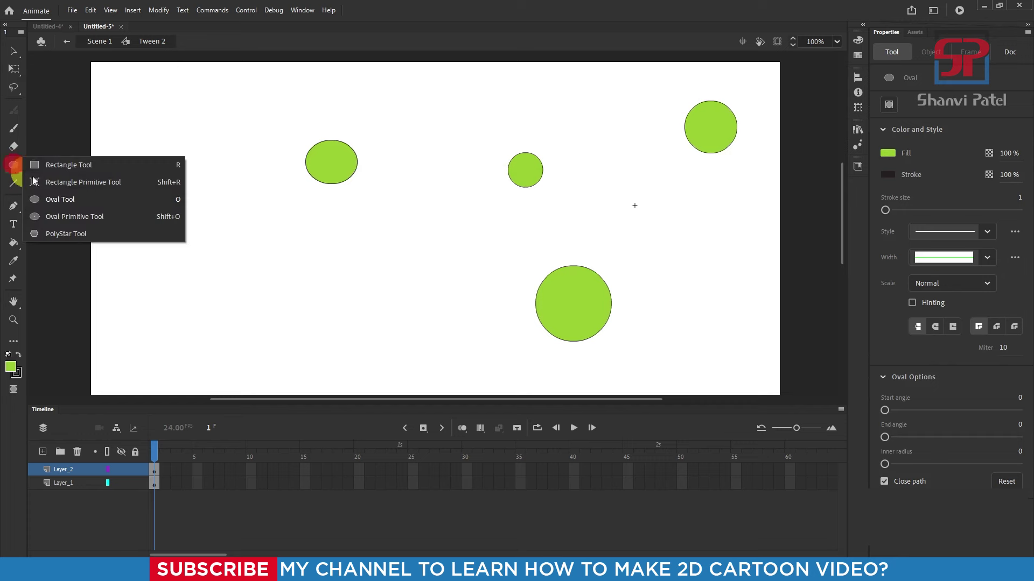
{"action": "left_click", "coordinate": [64, 233]}
{"action": "left_click_drag", "start_coordinate": [424, 272], "coordinate": [464, 310]}
{"action": "left_click_drag", "start_coordinate": [673, 203], "coordinate": [698, 227]}
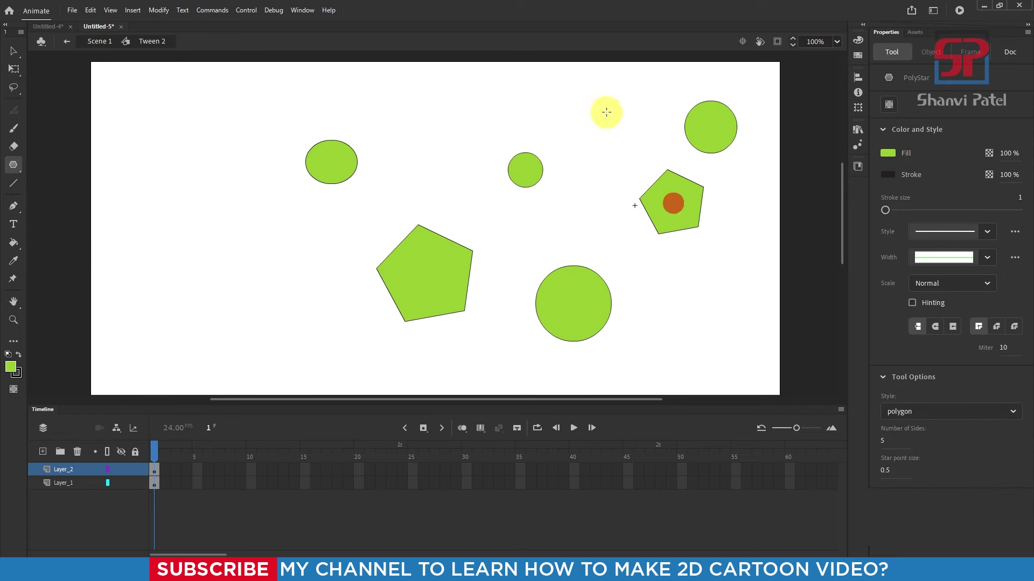
{"action": "left_click_drag", "start_coordinate": [606, 112], "coordinate": [629, 131]}
Change the fill of the leftmost oval to blue and of the smallest circle to yellow-green
{"action": "left_click", "coordinate": [17, 58]}
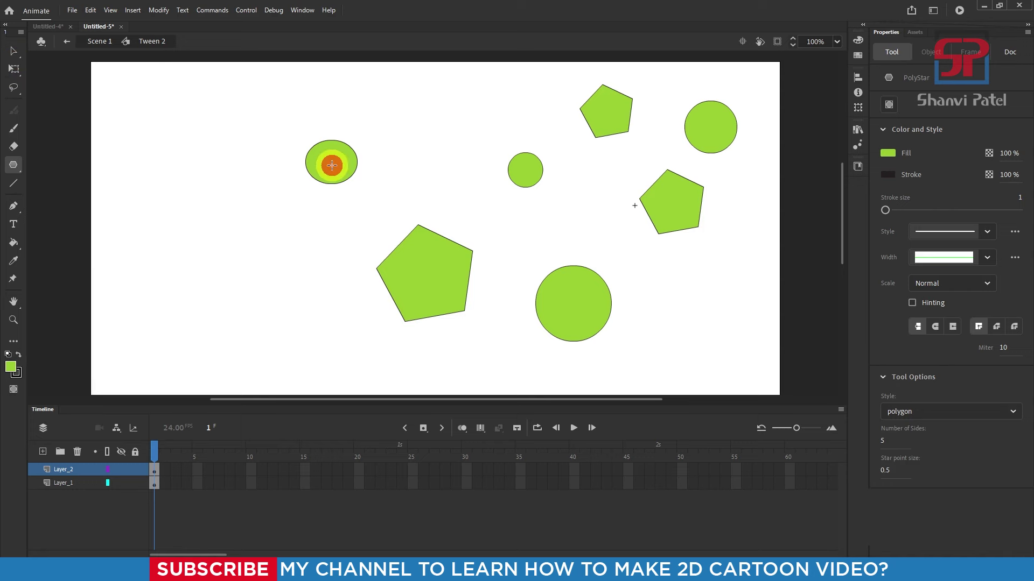
{"action": "left_click", "coordinate": [888, 153]}
{"action": "left_click", "coordinate": [613, 116]}
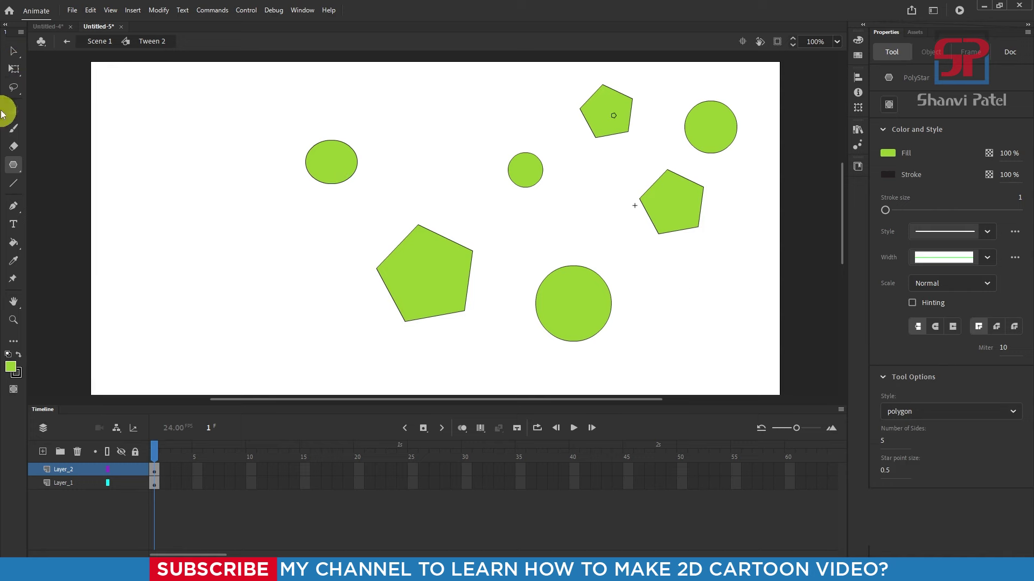
{"action": "left_click", "coordinate": [14, 68]}
{"action": "left_click", "coordinate": [331, 162]}
{"action": "left_click", "coordinate": [891, 237]}
{"action": "left_click", "coordinate": [785, 299]}
{"action": "left_click", "coordinate": [524, 170]}
{"action": "left_click", "coordinate": [888, 232]}
{"action": "left_click", "coordinate": [813, 313]}
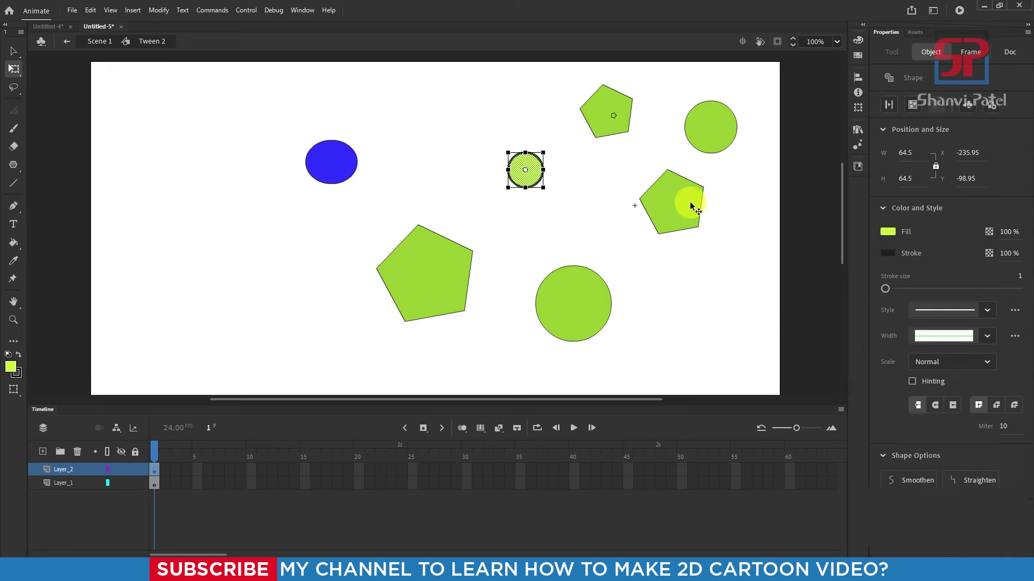
Recolor the pentagon on the right dark teal, the upper-right circle blue and the topmost pentagon orange
{"action": "left_click", "coordinate": [690, 202]}
{"action": "left_click", "coordinate": [888, 231]}
{"action": "left_click", "coordinate": [792, 275]}
{"action": "left_click", "coordinate": [711, 127]}
{"action": "left_click", "coordinate": [888, 231]}
{"action": "left_click", "coordinate": [763, 342]}
{"action": "left_click", "coordinate": [606, 112]}
{"action": "left_click", "coordinate": [791, 329]}
Set the fill of the large lower circle to blue inside its nested symbol, and return to the tween symbol
{"action": "double_click", "coordinate": [573, 303]}
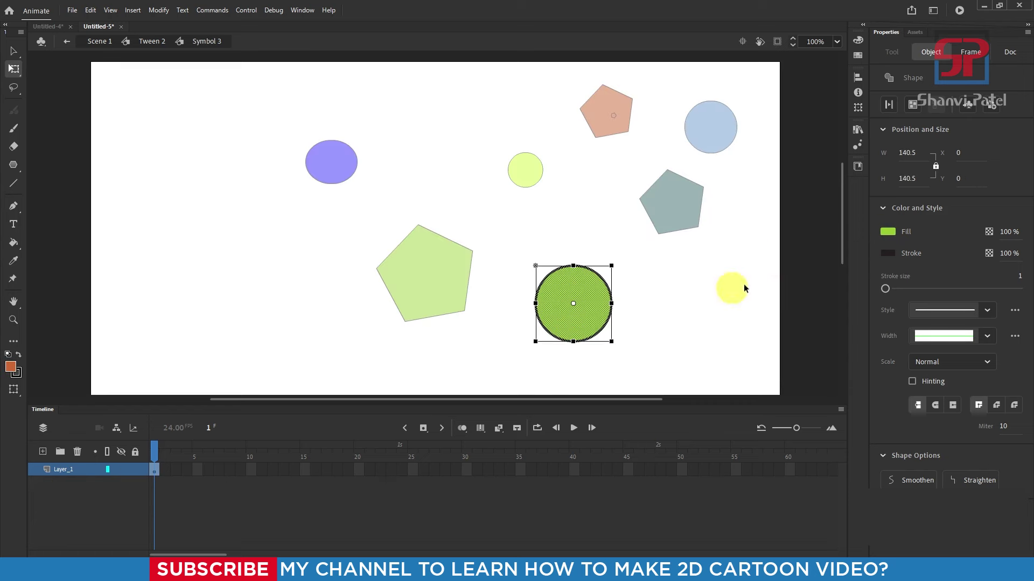
{"action": "left_click", "coordinate": [888, 231]}
{"action": "left_click", "coordinate": [747, 301]}
{"action": "double_click", "coordinate": [439, 157]}
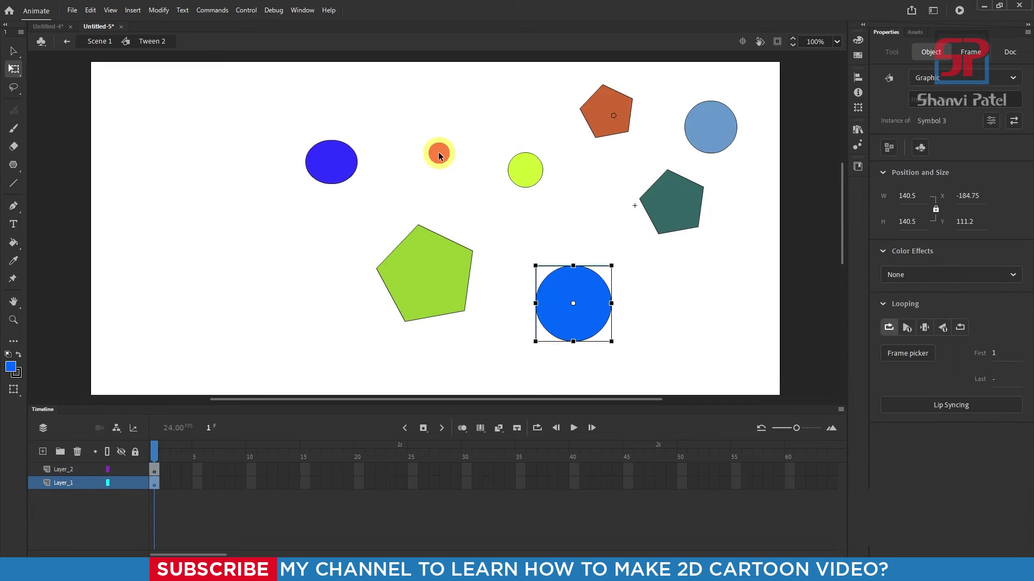
{"action": "left_click", "coordinate": [461, 148]}
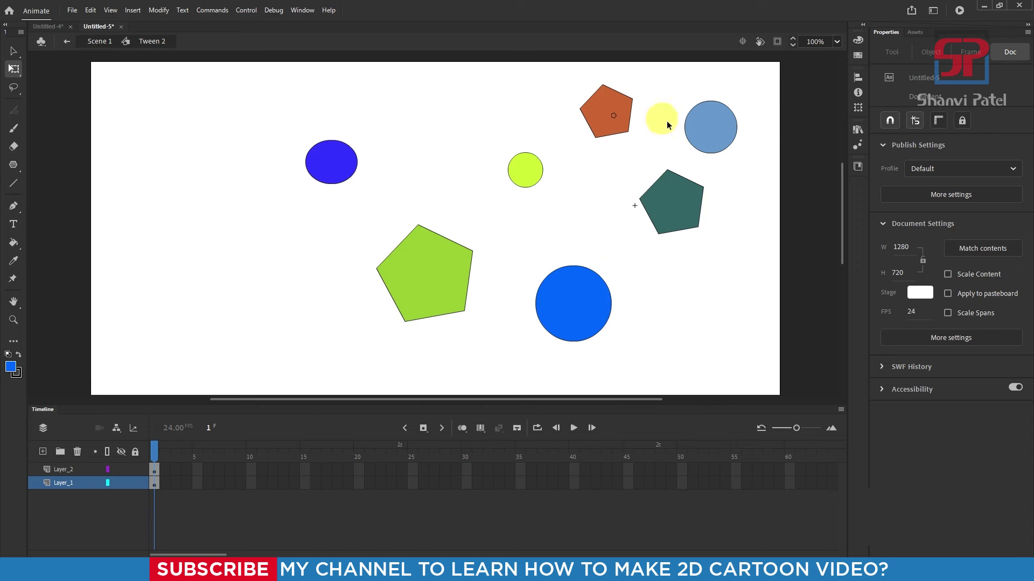
Return to Scene 1 and scrub the timeline around frame 35 to examine the edited tween symbol
{"action": "double_click", "coordinate": [284, 245]}
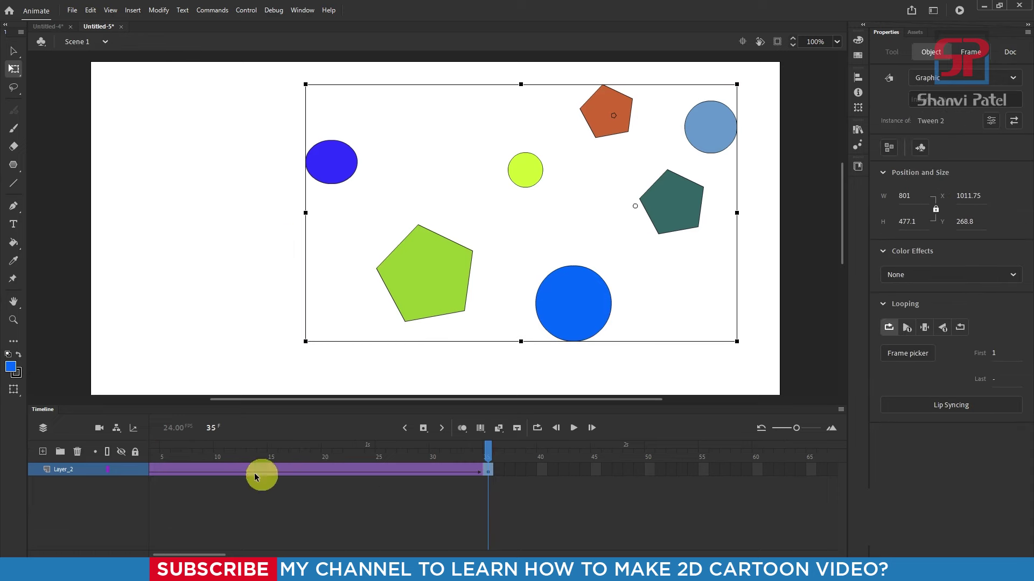
{"action": "left_click_drag", "start_coordinate": [487, 447], "coordinate": [542, 462]}
{"action": "double_click", "coordinate": [298, 313]}
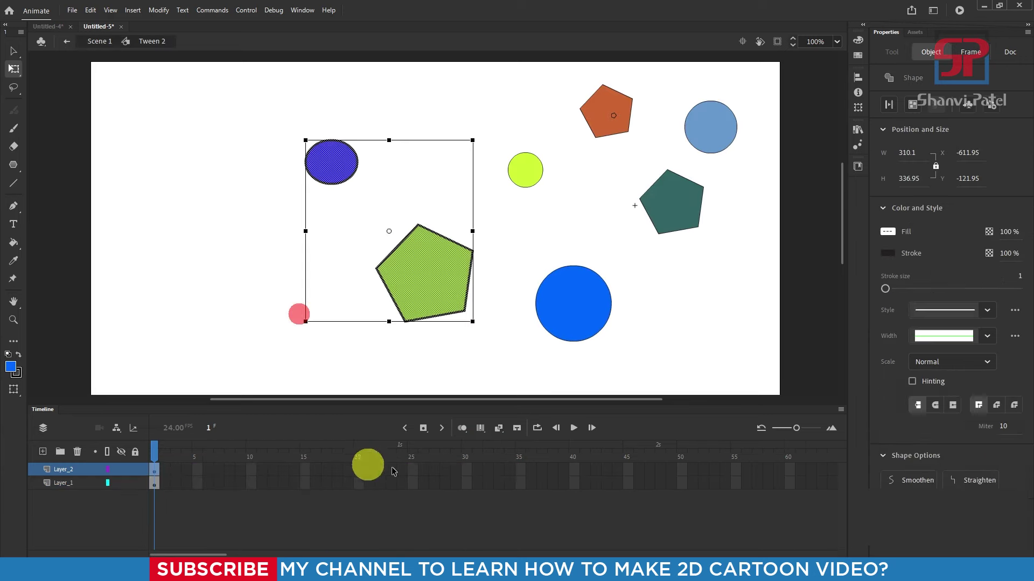
{"action": "double_click", "coordinate": [189, 266]}
{"action": "left_click", "coordinate": [480, 476]}
{"action": "left_click", "coordinate": [487, 457]}
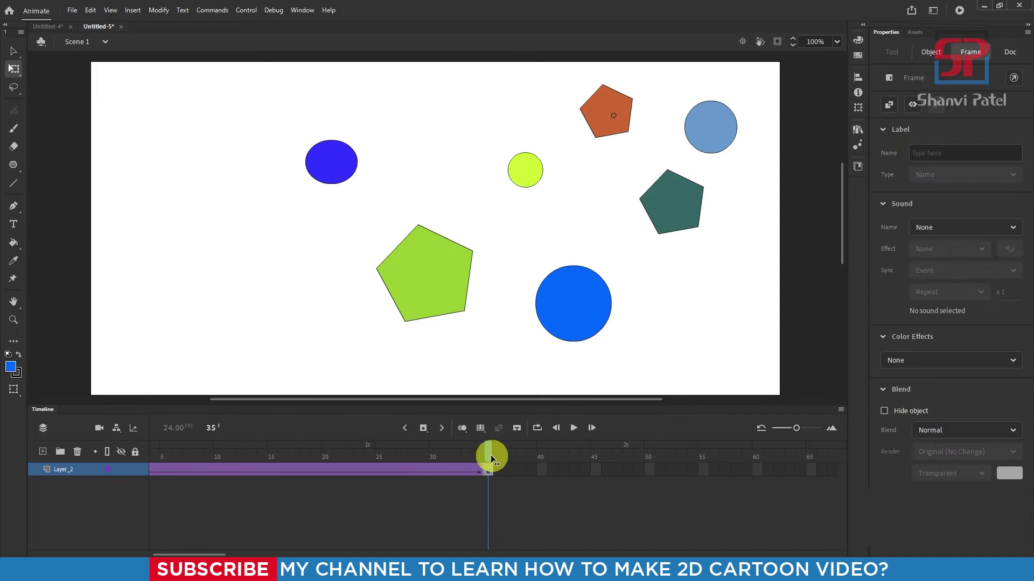
Cut all pentagons and the smaller ovals from the tween symbol at frame 35, leaving only the large blue circle
{"action": "left_click", "coordinate": [435, 269]}
{"action": "double_click", "coordinate": [425, 262]}
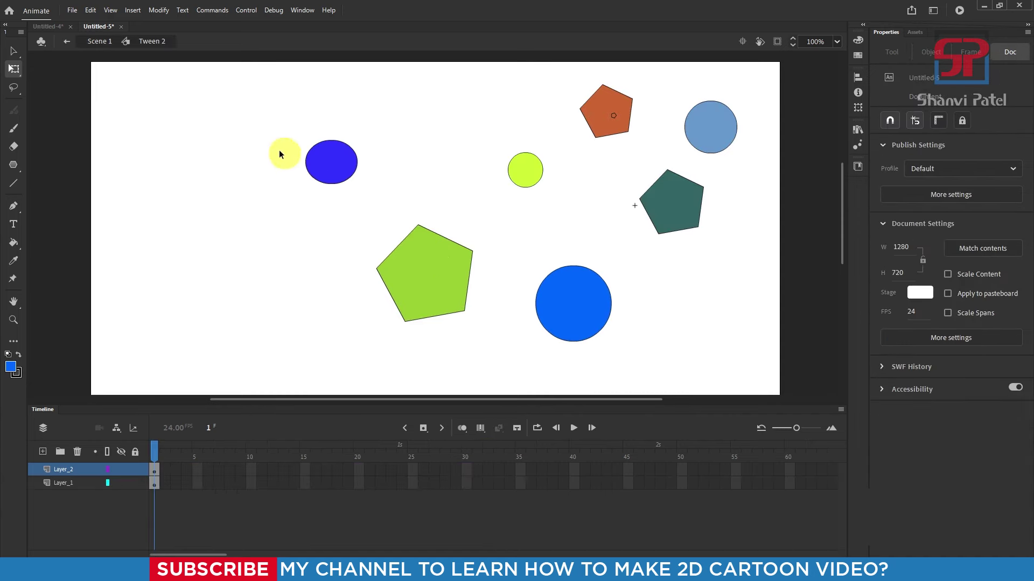
{"action": "left_click_drag", "start_coordinate": [253, 122], "coordinate": [485, 345]}
{"action": "left_click_drag", "start_coordinate": [491, 78], "coordinate": [746, 249]}
{"action": "key", "text": "Delete"}
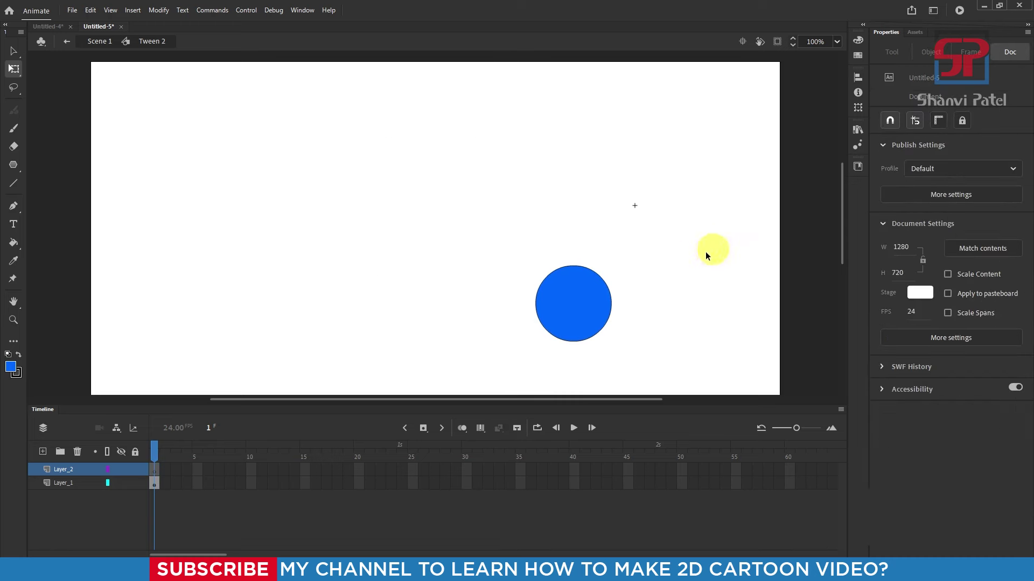
Paste the cut shapes beside the blue circle in the frame 1 tween symbol, and return to Scene 1
{"action": "double_click", "coordinate": [441, 226]}
{"action": "left_click", "coordinate": [488, 469]}
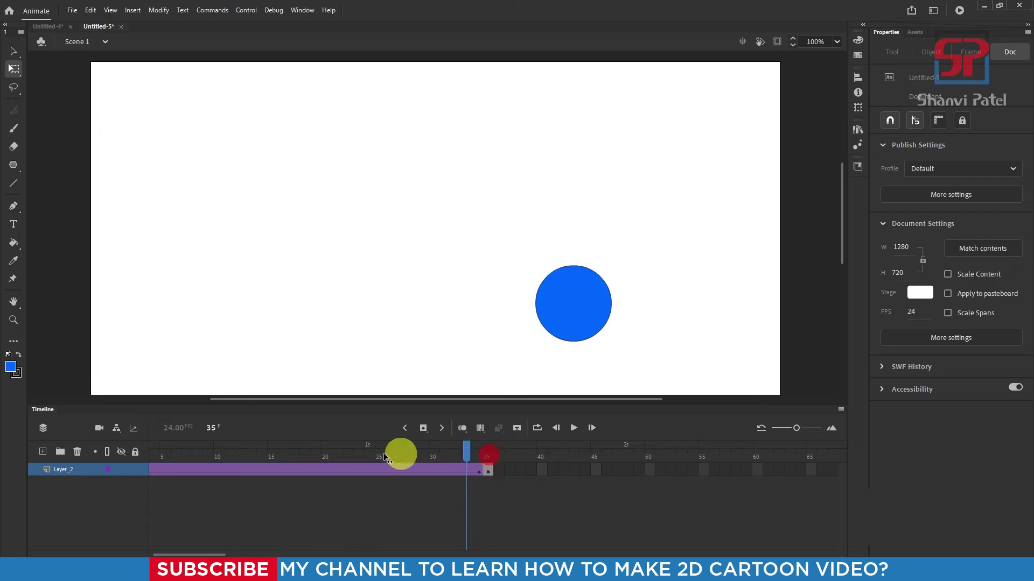
{"action": "left_click_drag", "start_coordinate": [386, 457], "coordinate": [86, 453]}
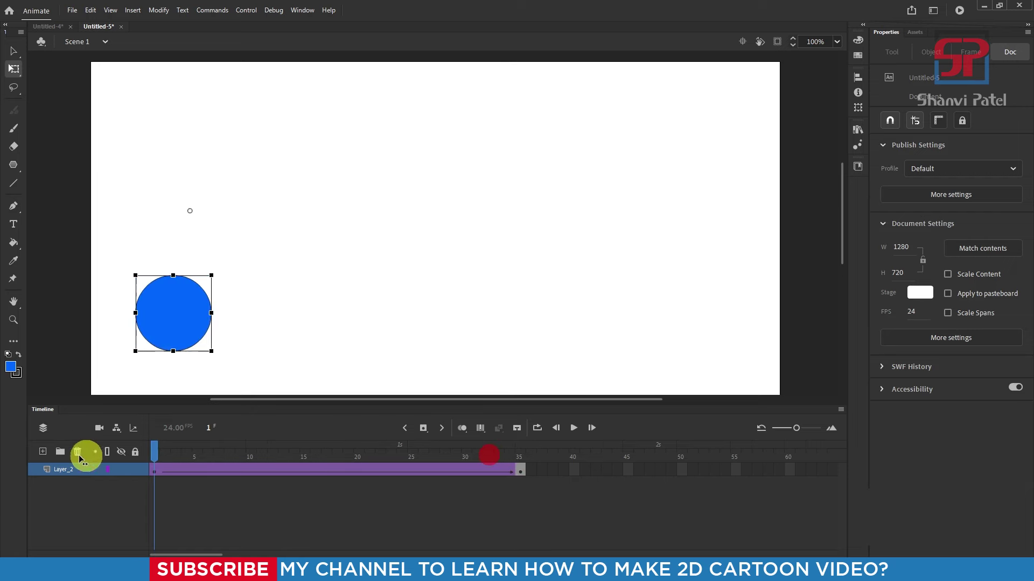
{"action": "double_click", "coordinate": [174, 324]}
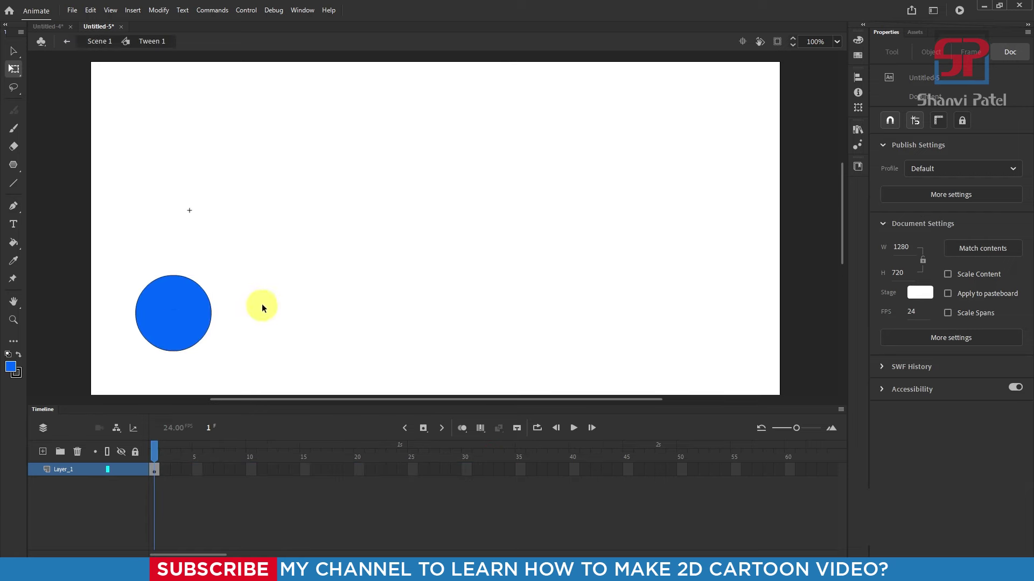
{"action": "key", "text": "ctrl+v"}
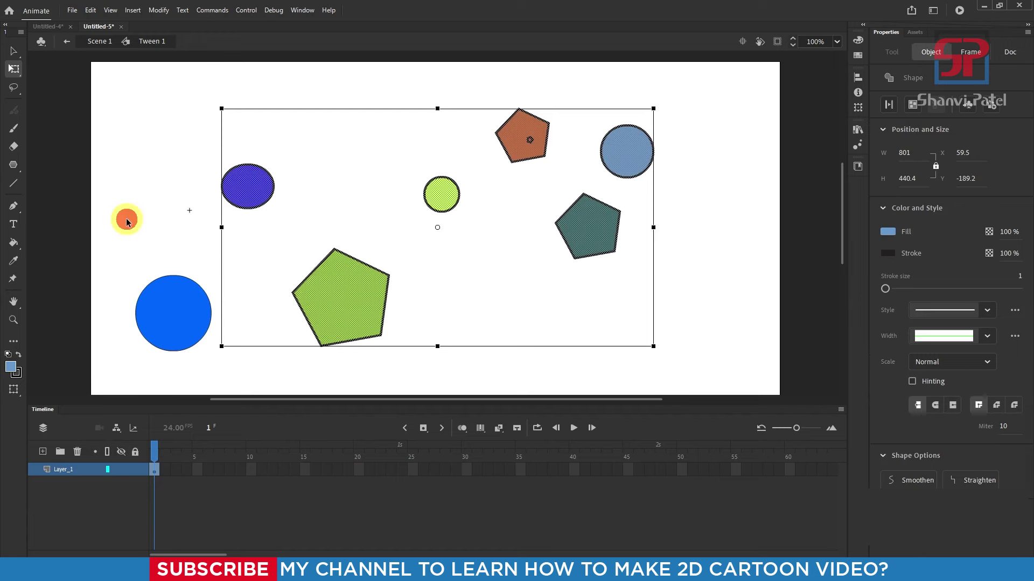
{"action": "double_click", "coordinate": [126, 218]}
{"action": "left_click_drag", "start_coordinate": [180, 451], "coordinate": [120, 435]}
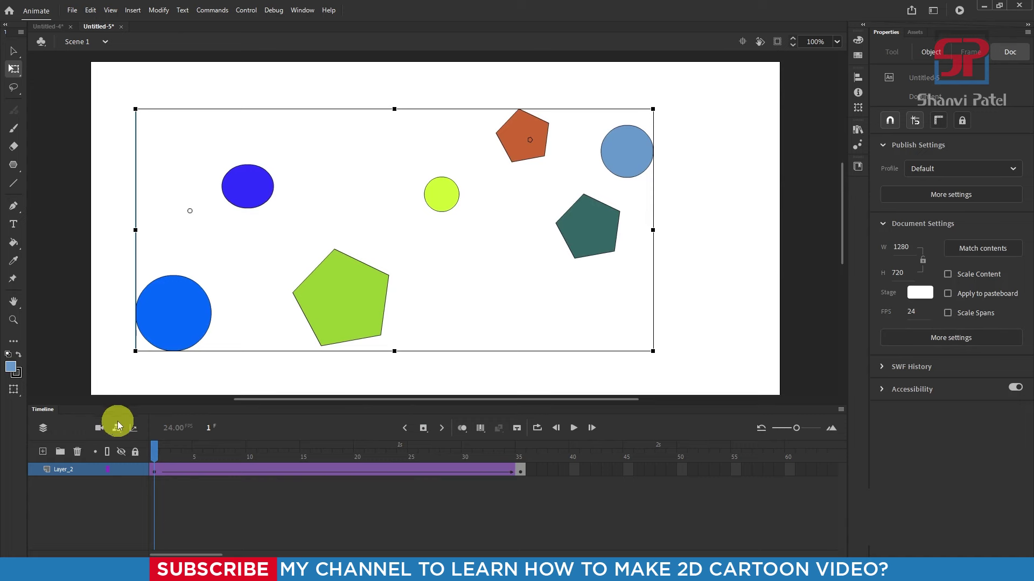
Delete the layer holding the classic tween and all its shapes
{"action": "left_click", "coordinate": [99, 90]}
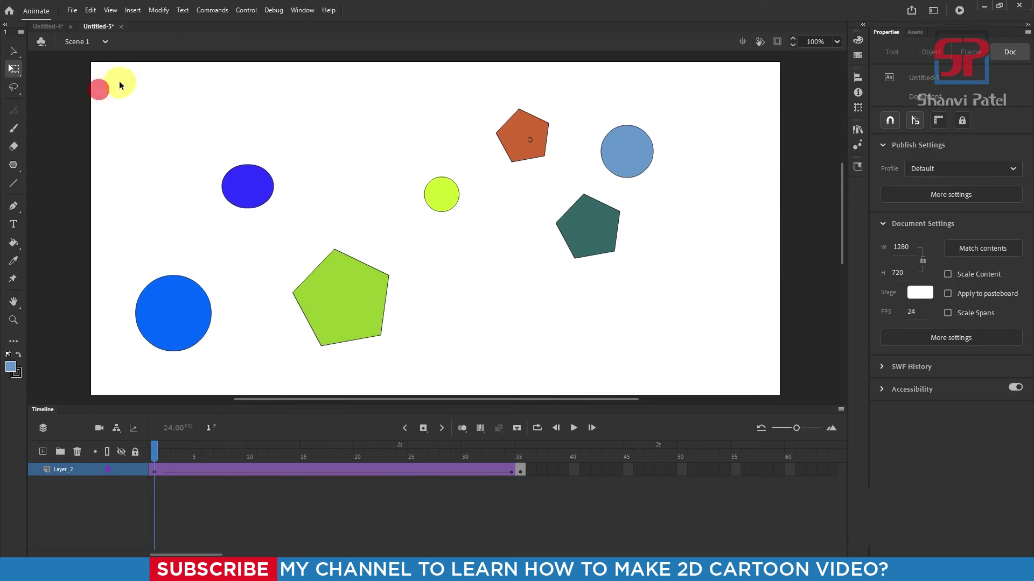
{"action": "left_click_drag", "start_coordinate": [119, 85], "coordinate": [681, 350]}
{"action": "left_click", "coordinate": [77, 452]}
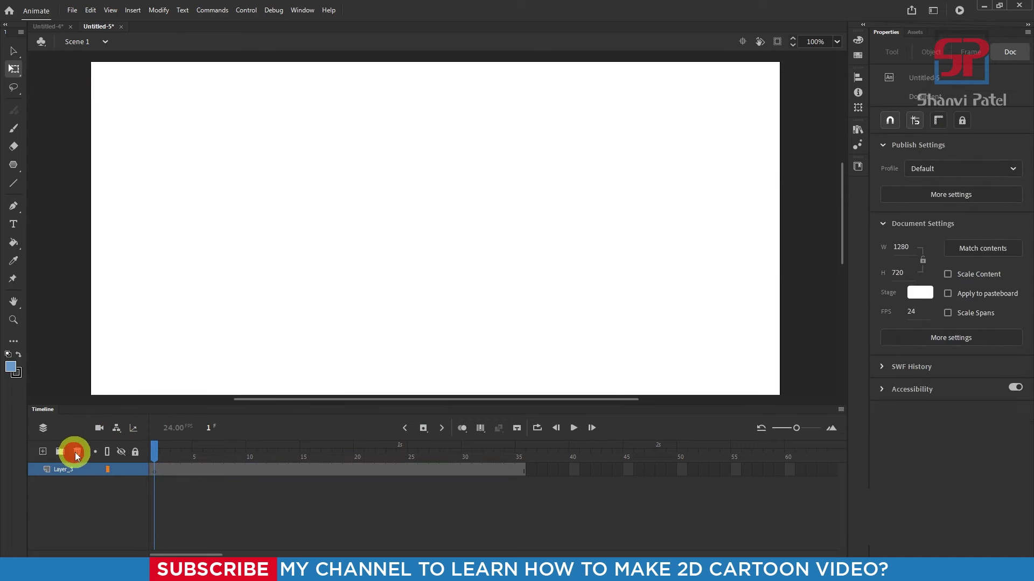
Draw a light blue pentagon about 245 by 233 px on the empty layer and move it fully onto the stage
{"action": "right_click", "coordinate": [253, 472]}
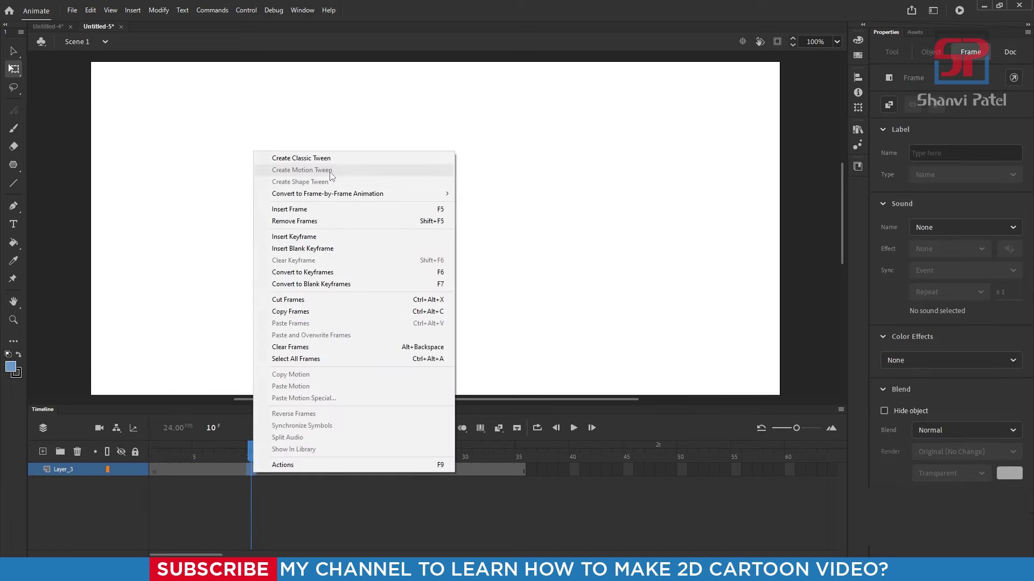
{"action": "left_click", "coordinate": [159, 265]}
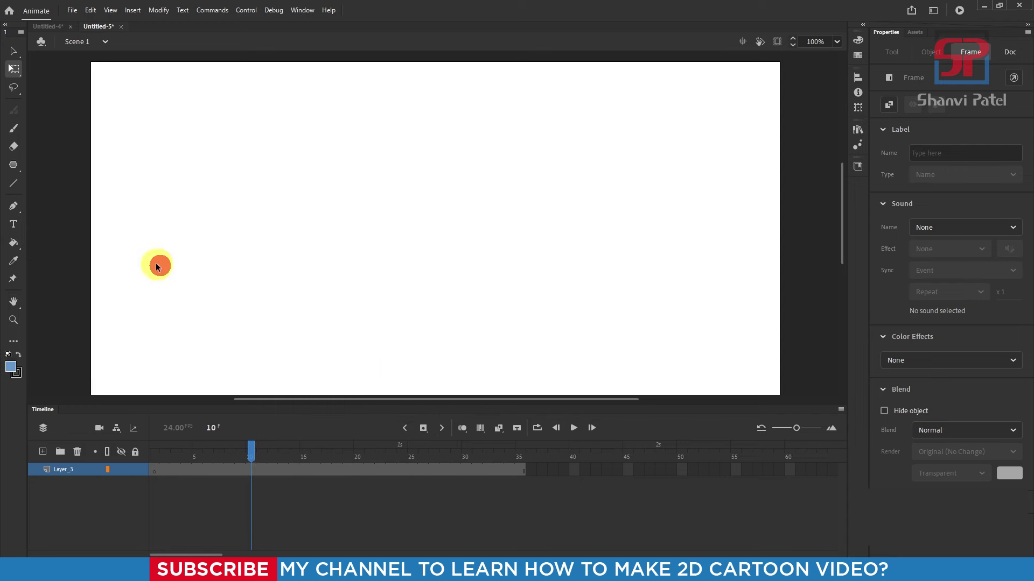
{"action": "left_click", "coordinate": [12, 168]}
{"action": "left_click_drag", "start_coordinate": [125, 235], "coordinate": [125, 297]}
{"action": "key", "text": "v"}
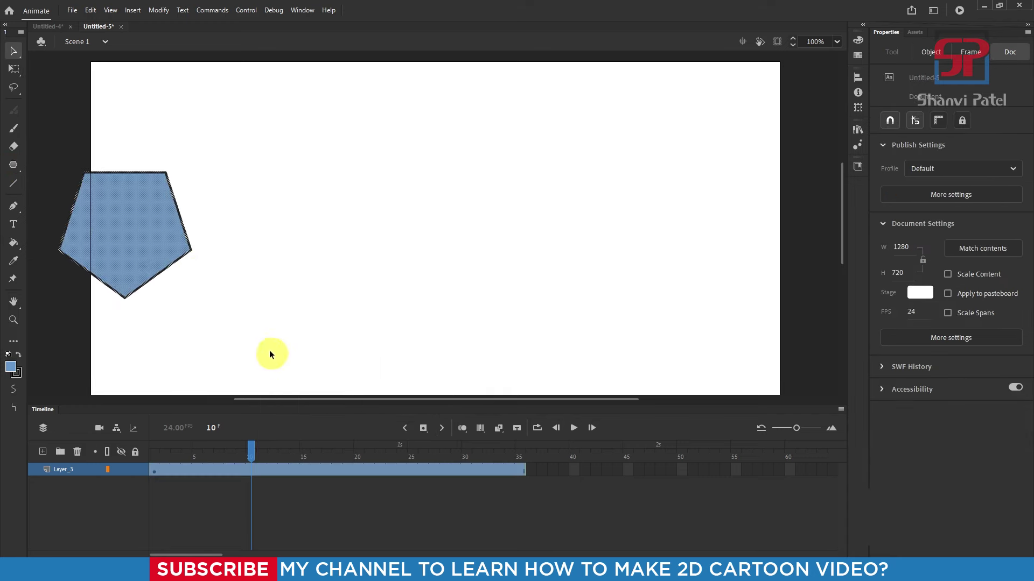
{"action": "left_click_drag", "start_coordinate": [136, 226], "coordinate": [200, 240]}
Create a motion tween on the pentagon's layer, converting the shape to a symbol
{"action": "right_click", "coordinate": [318, 470]}
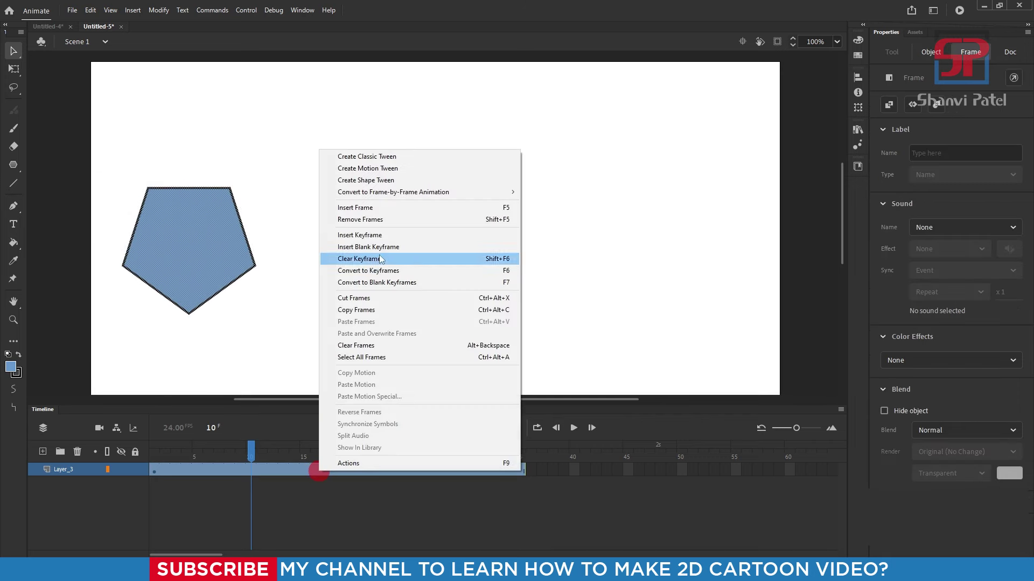
{"action": "left_click", "coordinate": [386, 169]}
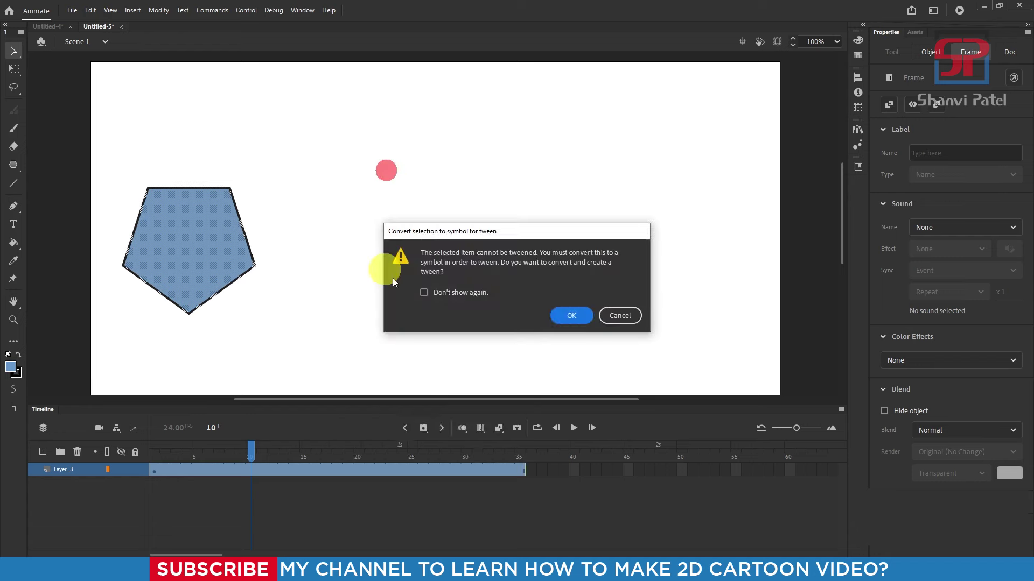
{"action": "left_click", "coordinate": [572, 316]}
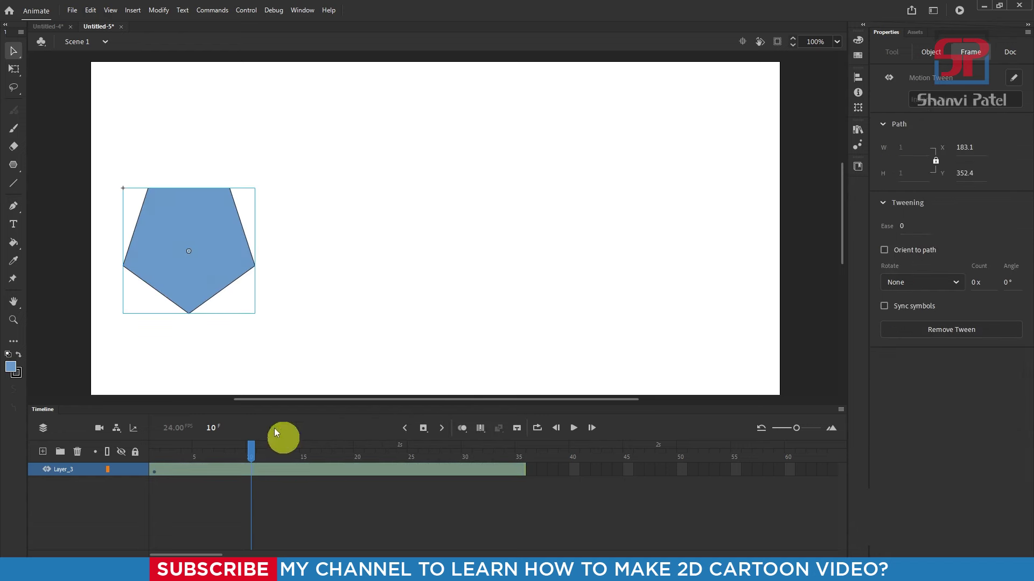
Move the pentagon to about X 292, Y 68 at frame 16 and about X 734, Y 276 at frame 35
{"action": "left_click", "coordinate": [315, 471]}
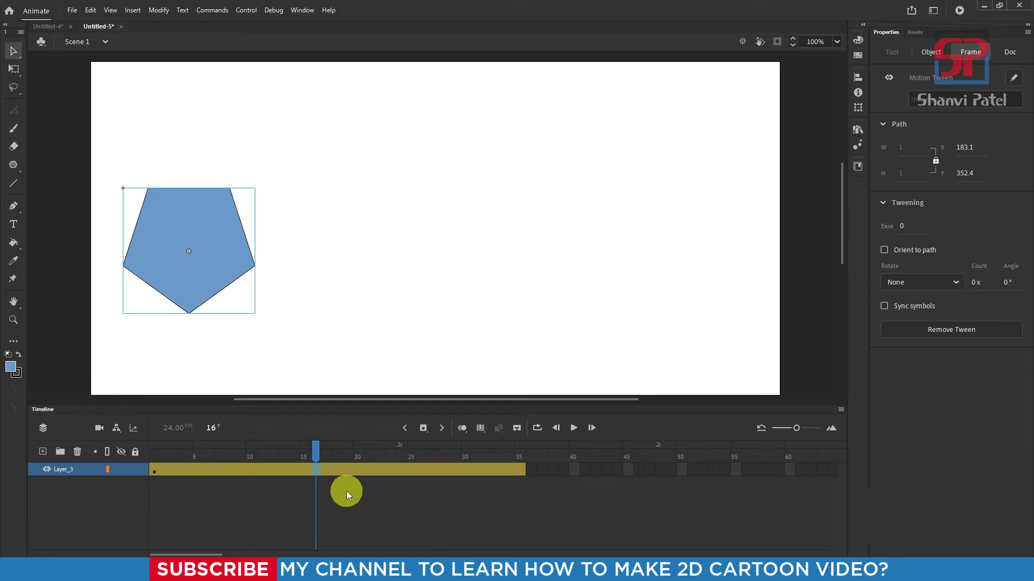
{"action": "left_click_drag", "start_coordinate": [205, 276], "coordinate": [330, 185]}
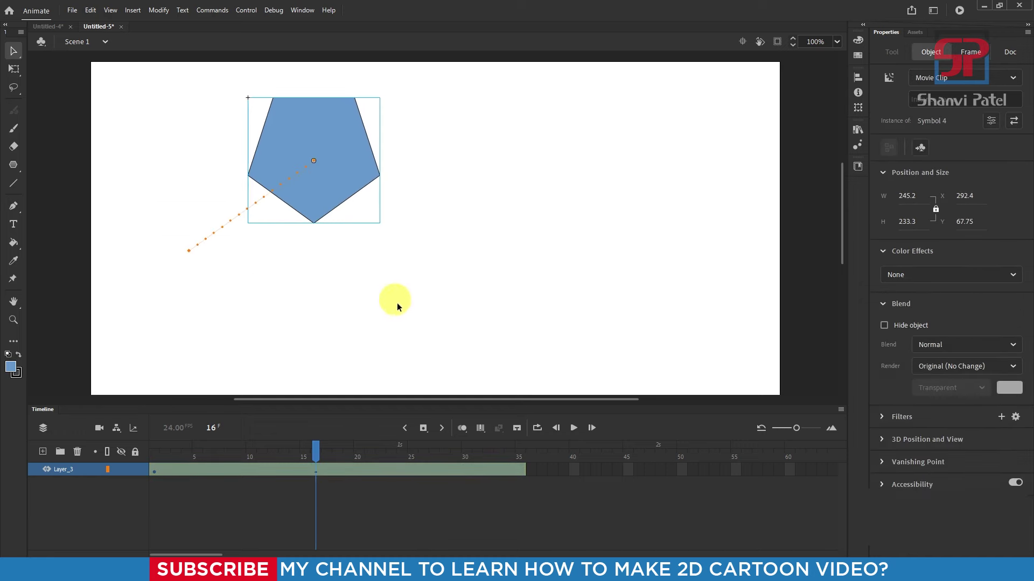
{"action": "left_click", "coordinate": [522, 471]}
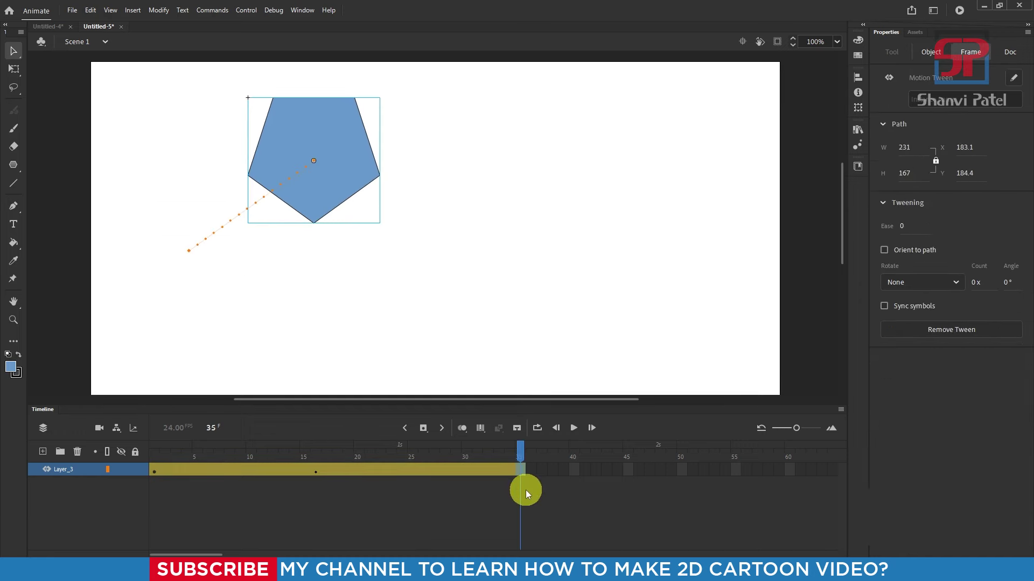
{"action": "left_click_drag", "start_coordinate": [346, 180], "coordinate": [583, 286]}
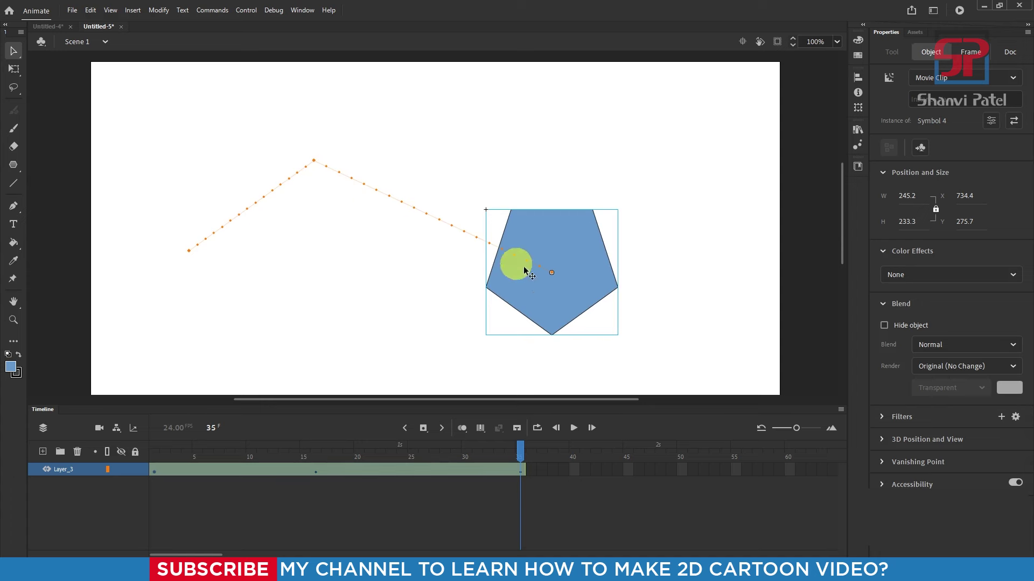
Bend the second segment of the motion path into an upward arc and shift the whole path to about X 220, Y 162
{"action": "left_click_drag", "start_coordinate": [464, 232], "coordinate": [486, 169]}
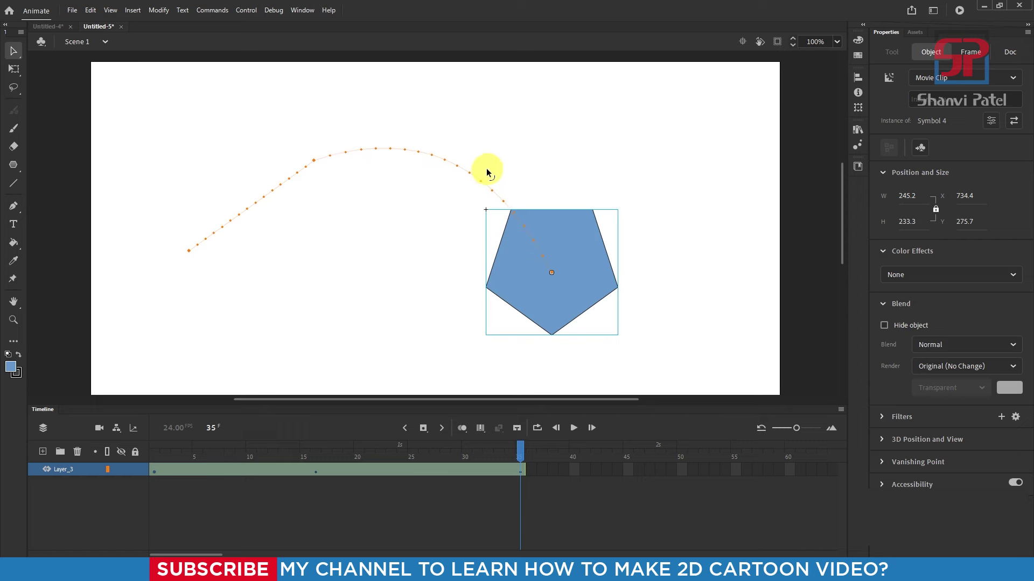
{"action": "left_click", "coordinate": [253, 198]}
{"action": "left_click_drag", "start_coordinate": [254, 198], "coordinate": [266, 216]}
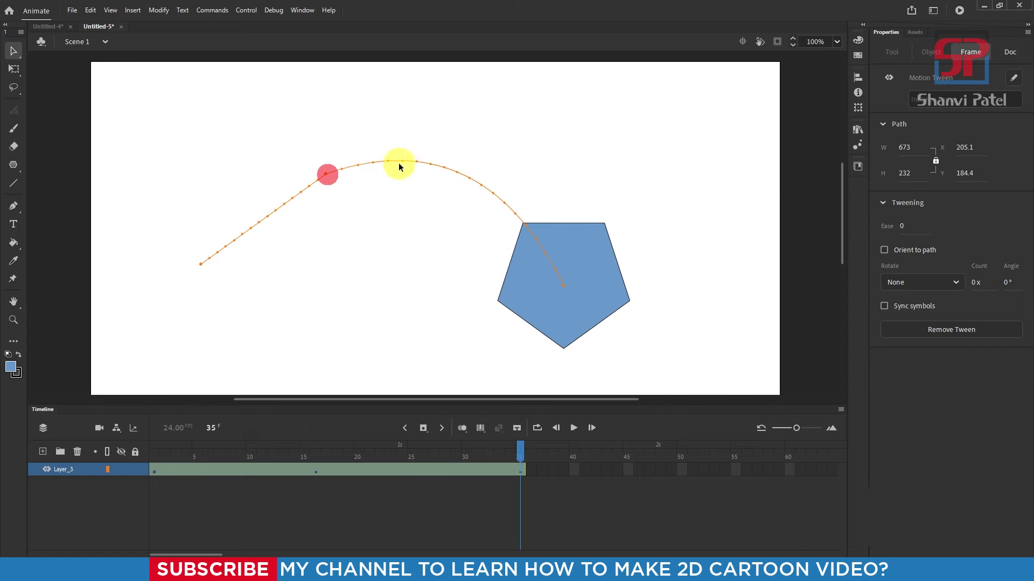
{"action": "left_click_drag", "start_coordinate": [398, 163], "coordinate": [397, 165]}
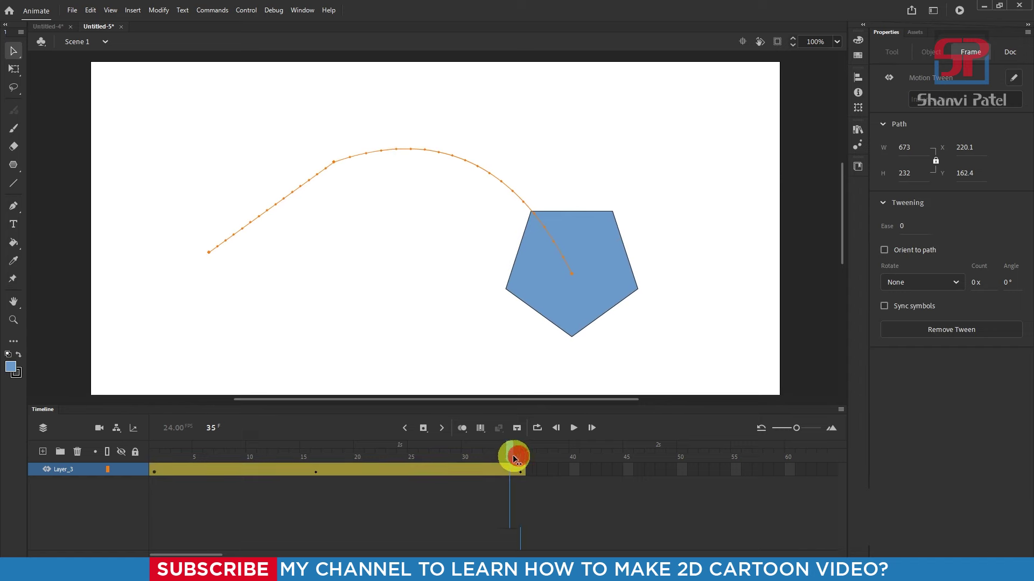